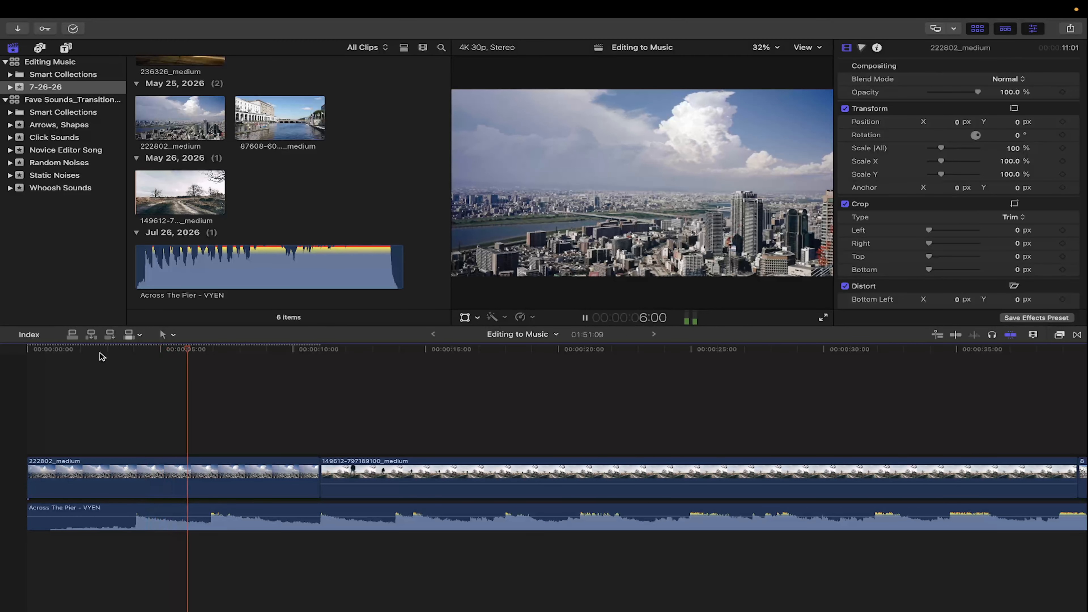
Fade in the start of the Across The Pier music clip over about 6 seconds and play the opening
key("space")
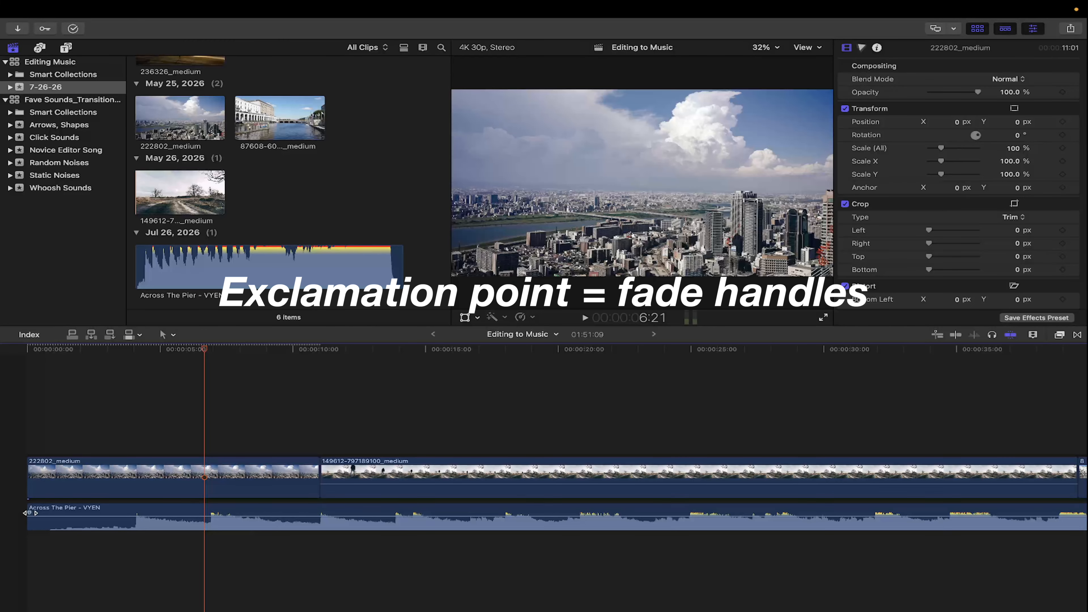
left_click_drag(30, 513, 191, 515)
left_click(37, 361)
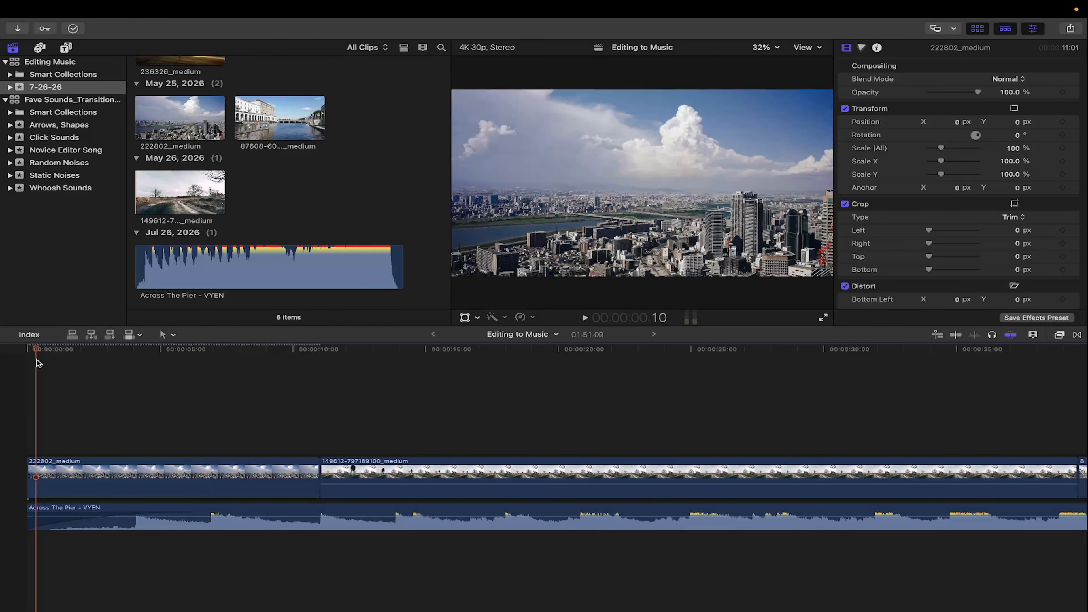
key("space")
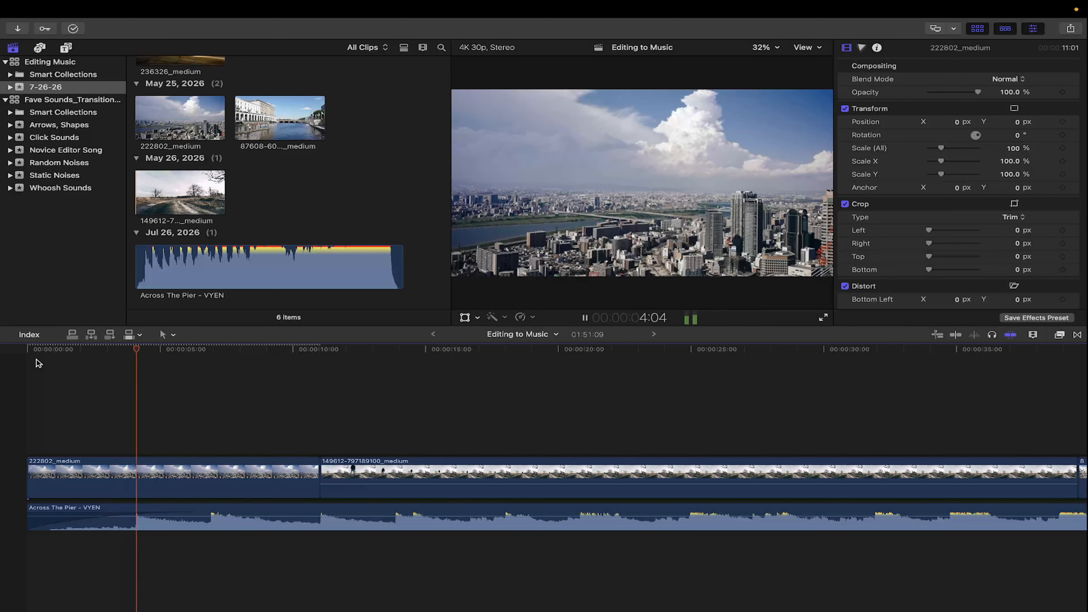
key("space")
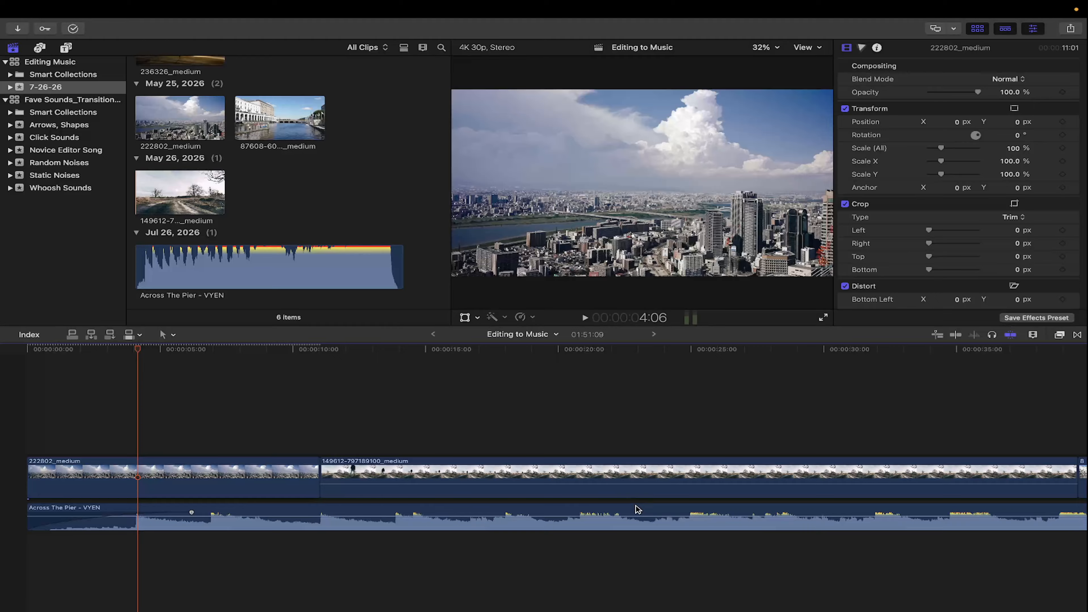
Raise the Across The Pier clip's volume to 0.9 dB, set it back to 0 dB, and try the clip's own volume line
left_click(642, 513)
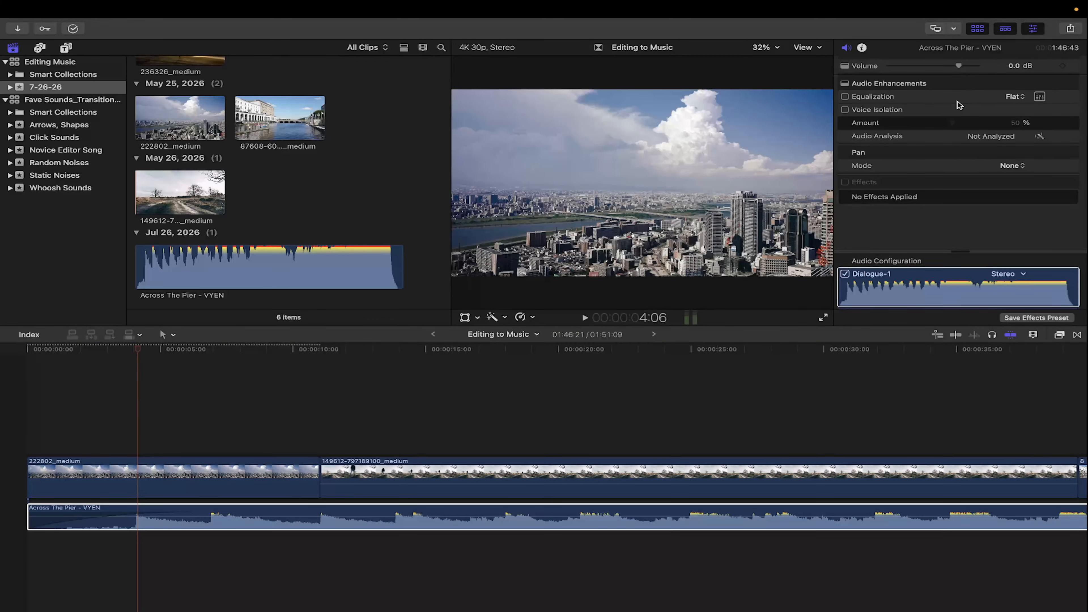
mouse_move(960, 68)
left_mouse_down()
mouse_move(902, 69)
mouse_move(987, 73)
mouse_move(963, 74)
left_mouse_up()
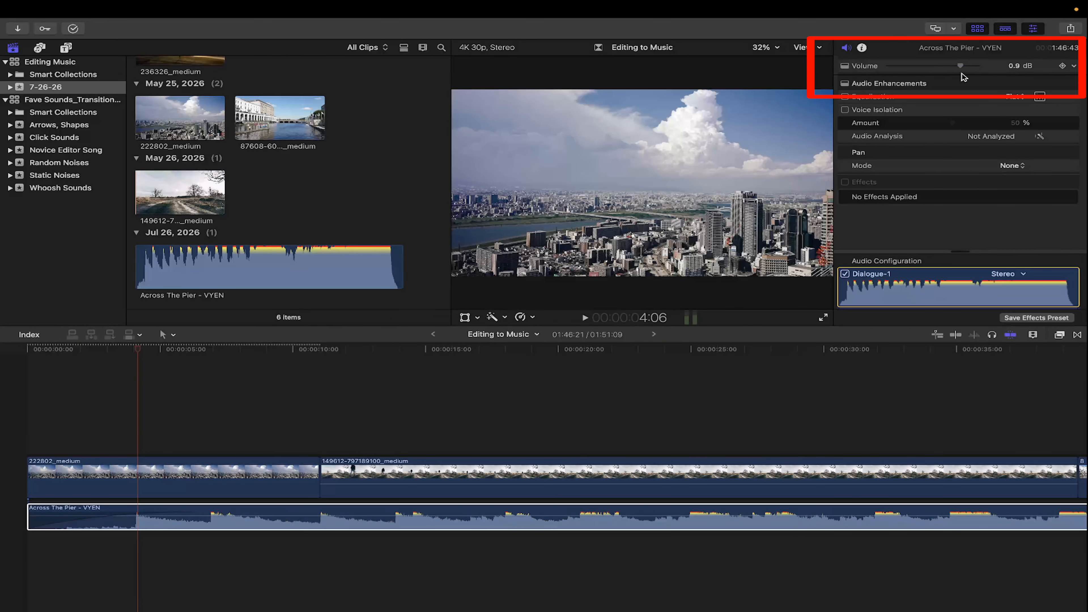
left_click(1012, 67)
type("0")
key("Return")
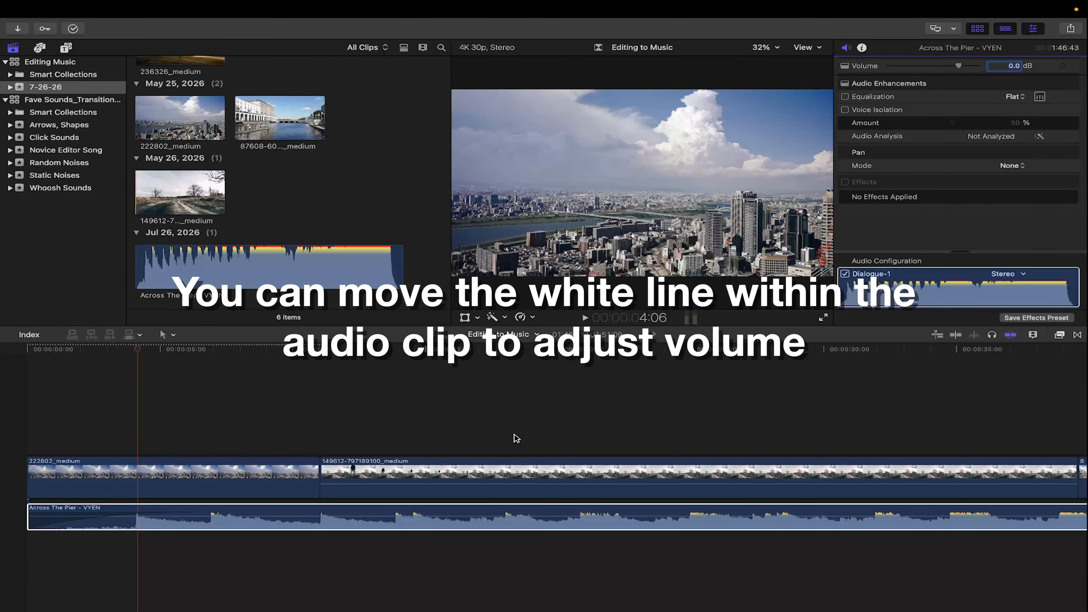
left_click_drag(467, 517, 467, 520)
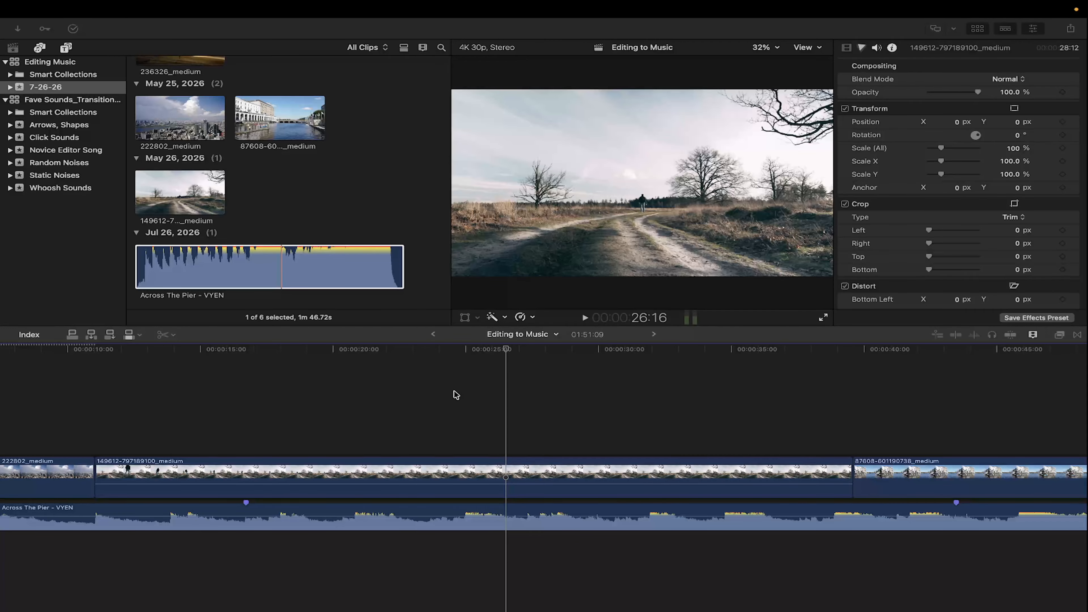
Cut the Across The Pier clip at its two markers and delete the section between the cuts
left_click(365, 426)
key("b")
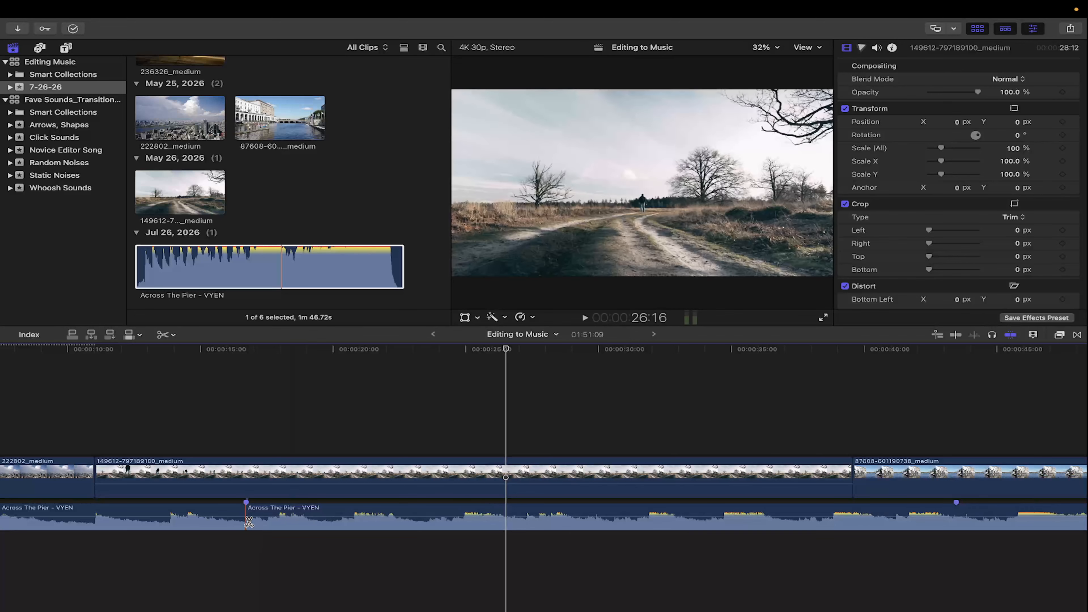
left_click(246, 520)
left_click(956, 520)
key("a")
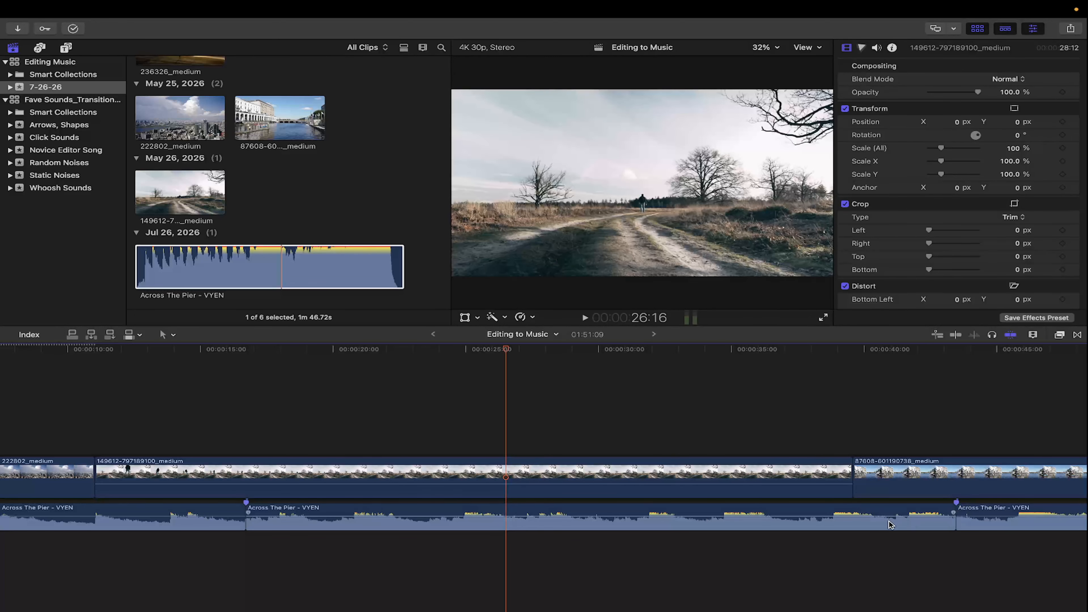
left_click(897, 519)
key("BackSpace")
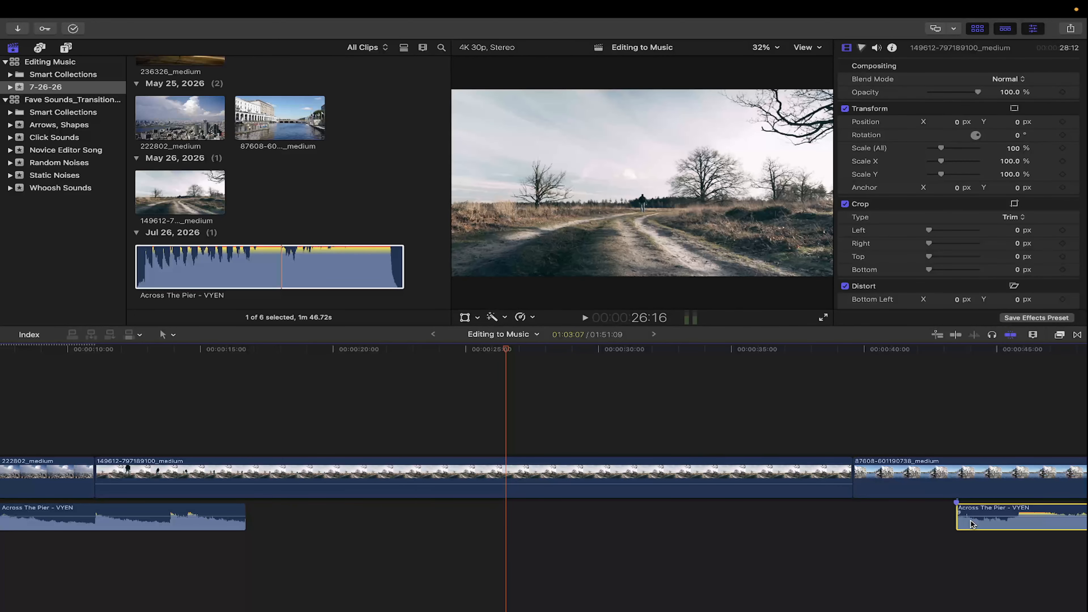
Move the remaining later music segment up against the end of the first segment and play across the join
left_click_drag(971, 520, 266, 530)
scroll(267, 526, "left", 3)
left_click(339, 355)
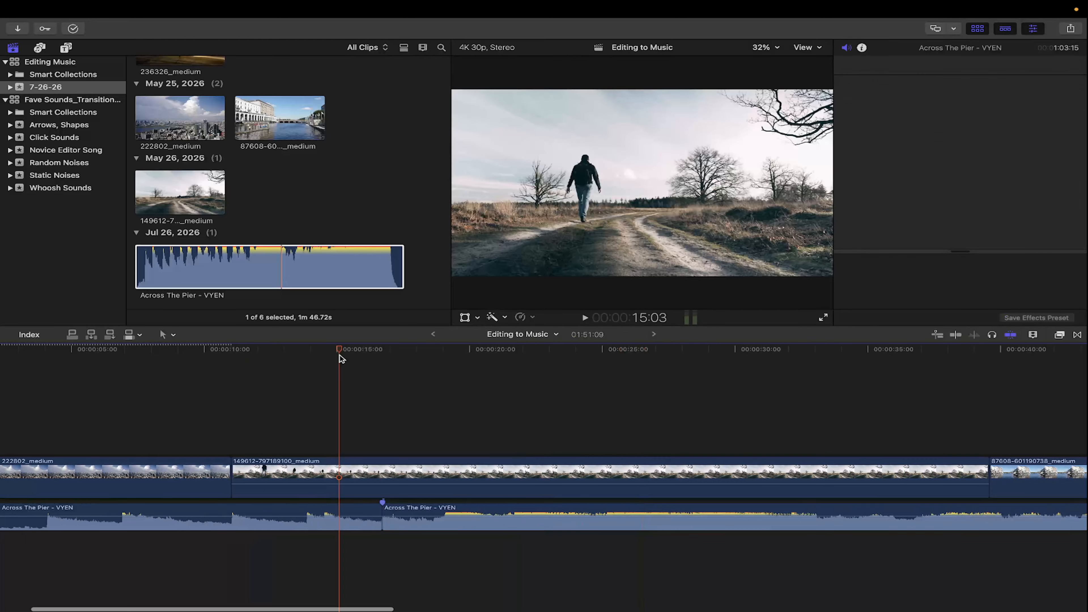
key("space")
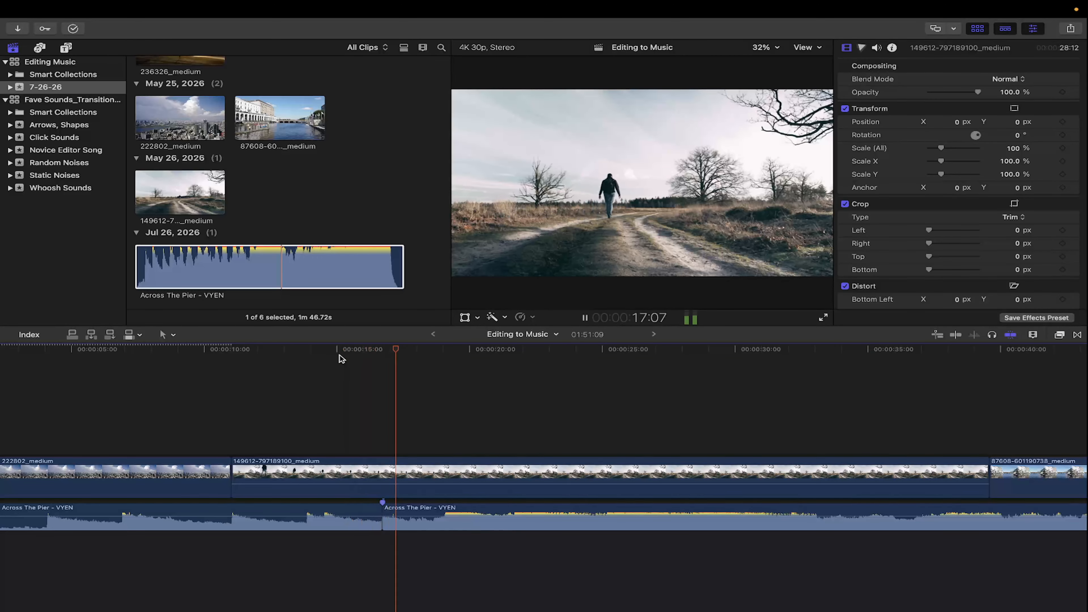
key("space")
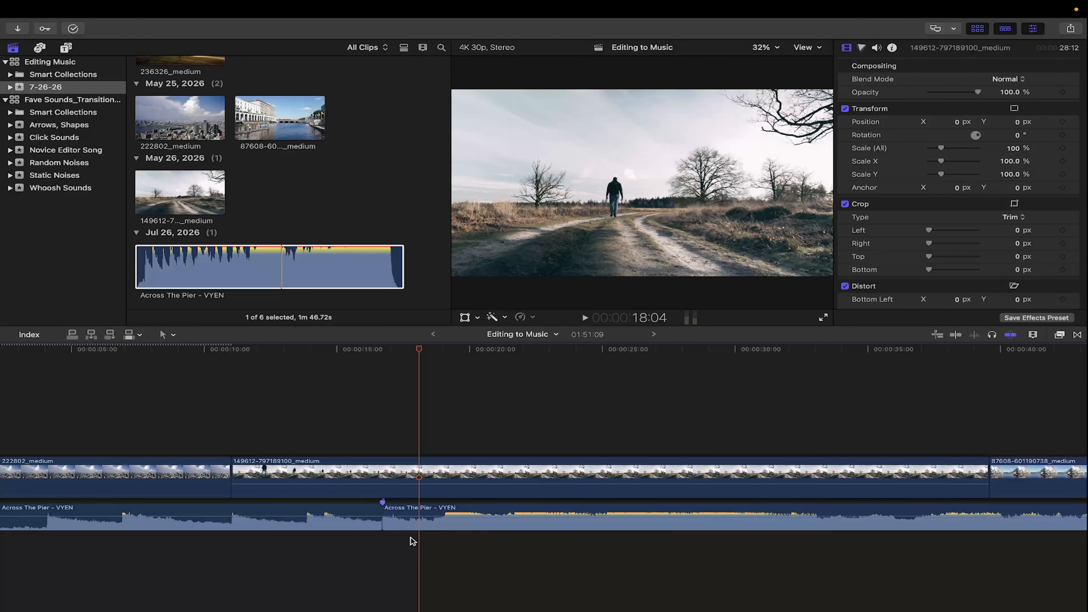
Group the two music segments into one storyline, extend the first segment slightly past its marker, and play the join
left_click_drag(413, 541, 373, 524)
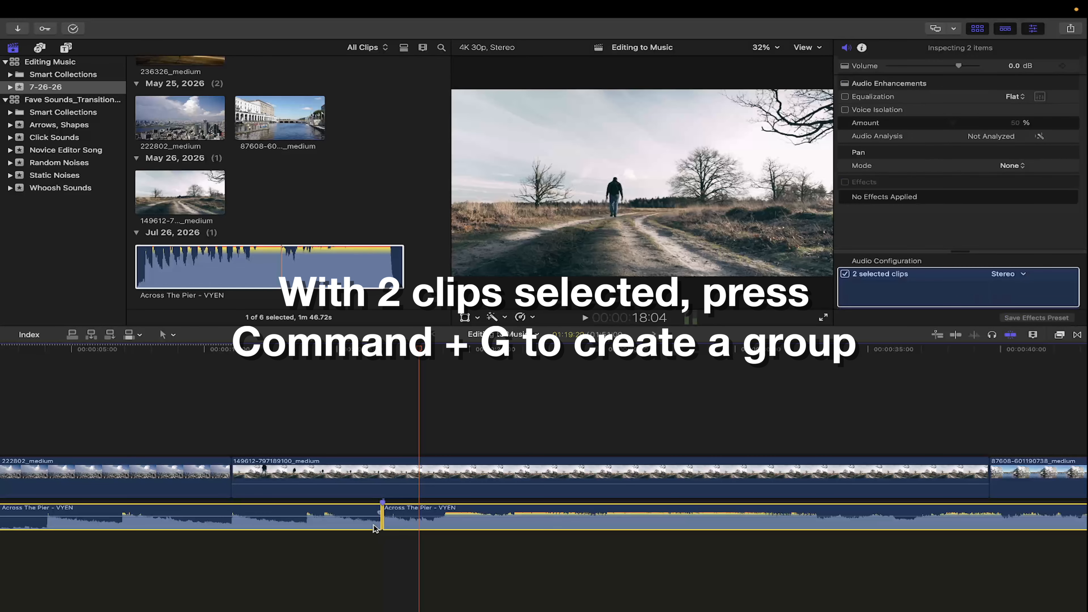
key("super+g")
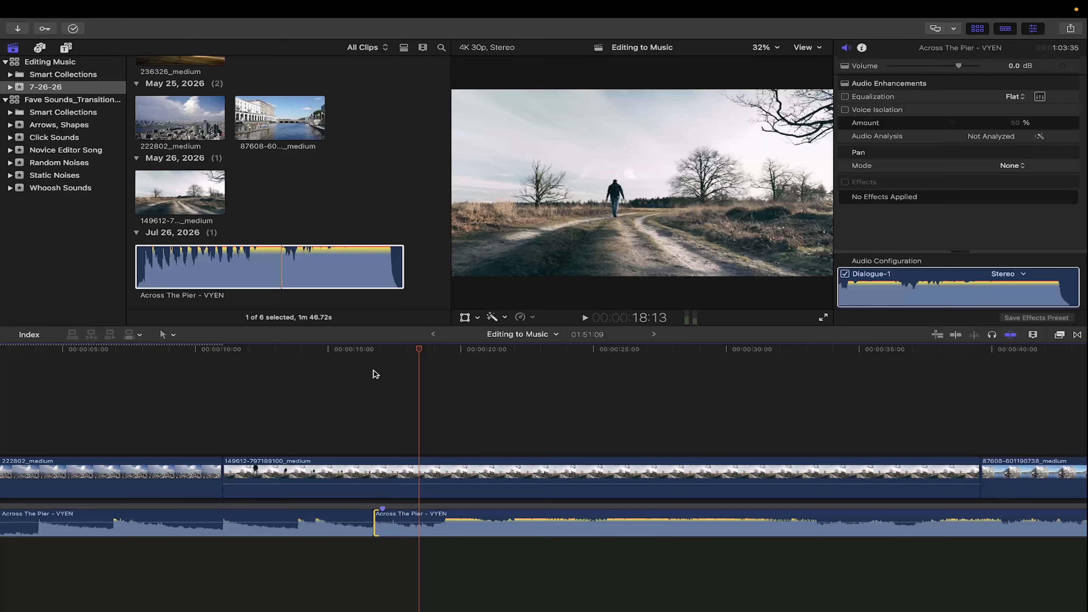
left_click_drag(375, 516, 392, 516)
left_click(337, 354)
key("space")
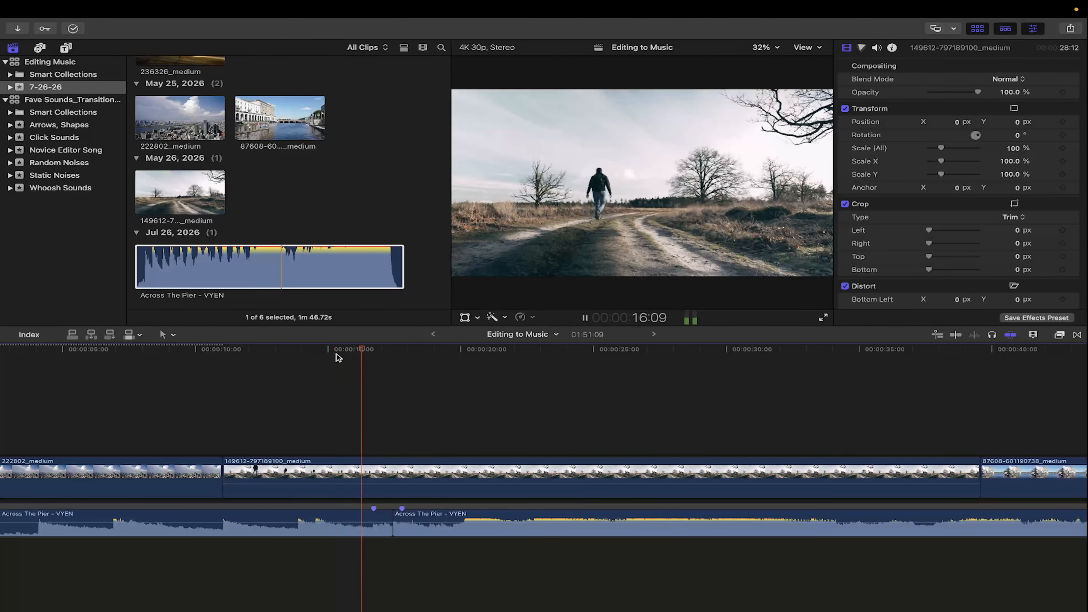
key("space")
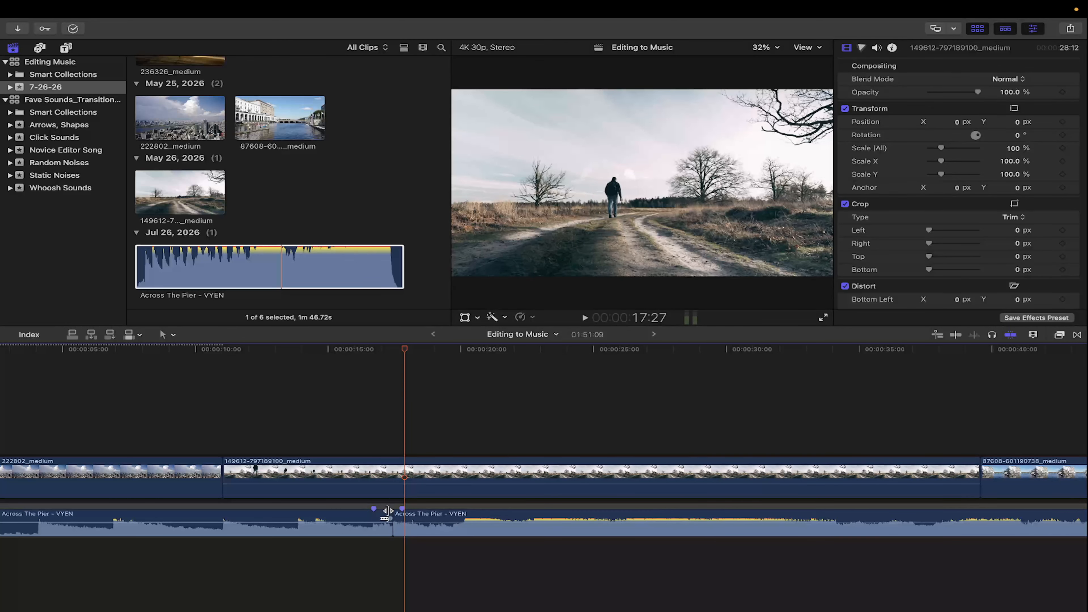
Trim the end of the first music segment back to its marker and play across the join to check the beat
left_click_drag(389, 511, 368, 512)
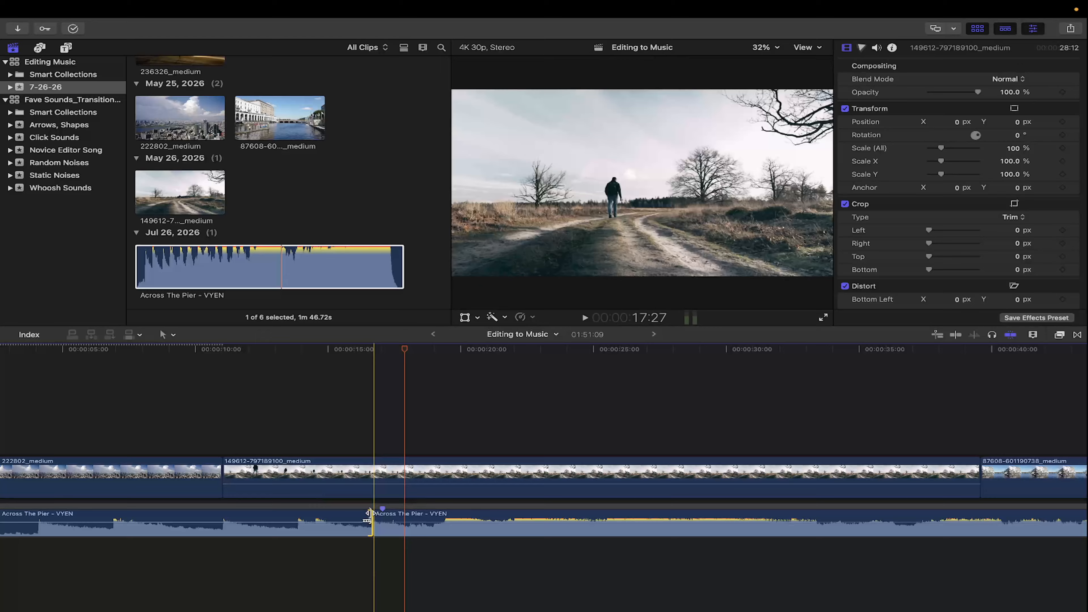
left_click(358, 350)
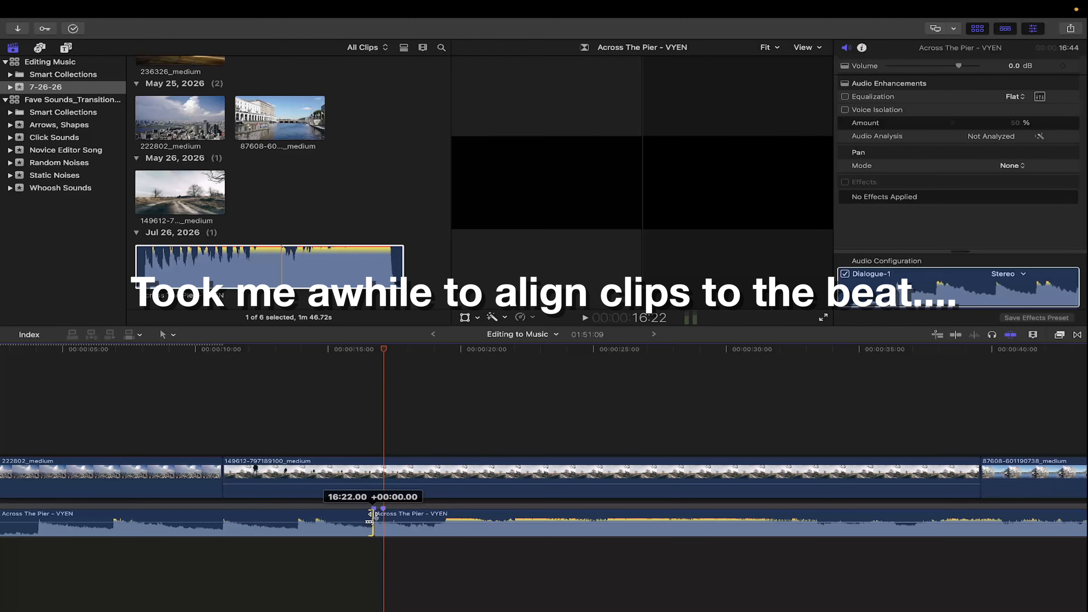
left_click(400, 496)
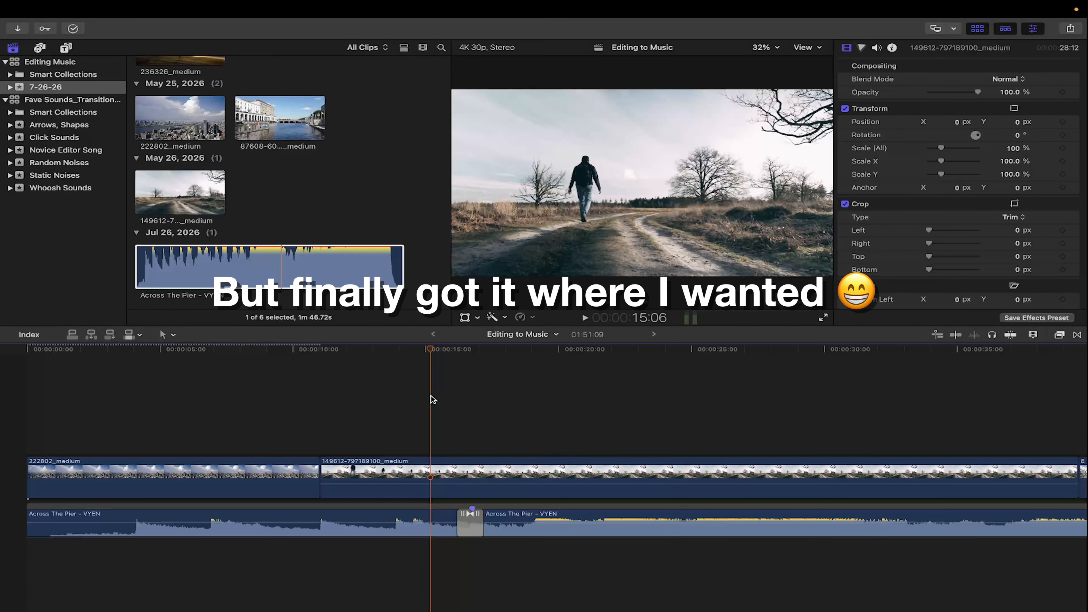
key("space")
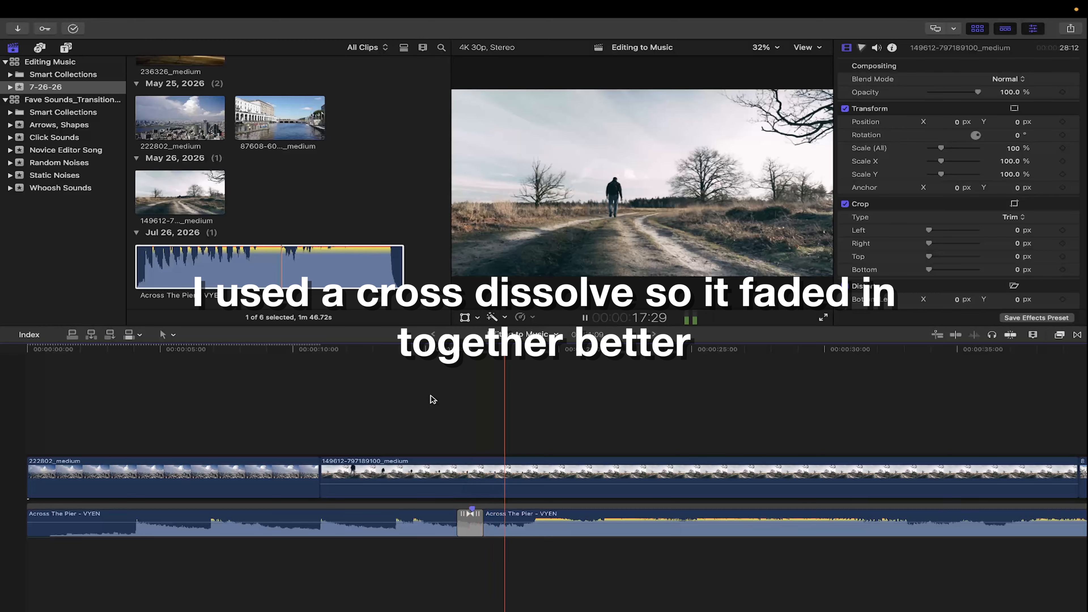
key("space")
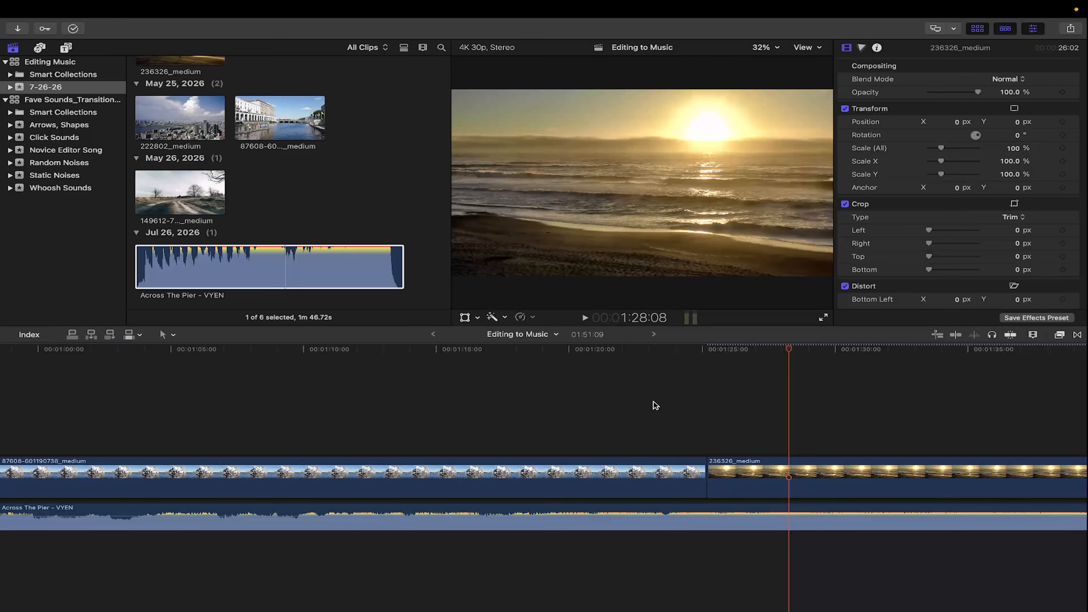
Examine the uncut music clip's volume setting and its waveform through to the end of the song
left_click(601, 527)
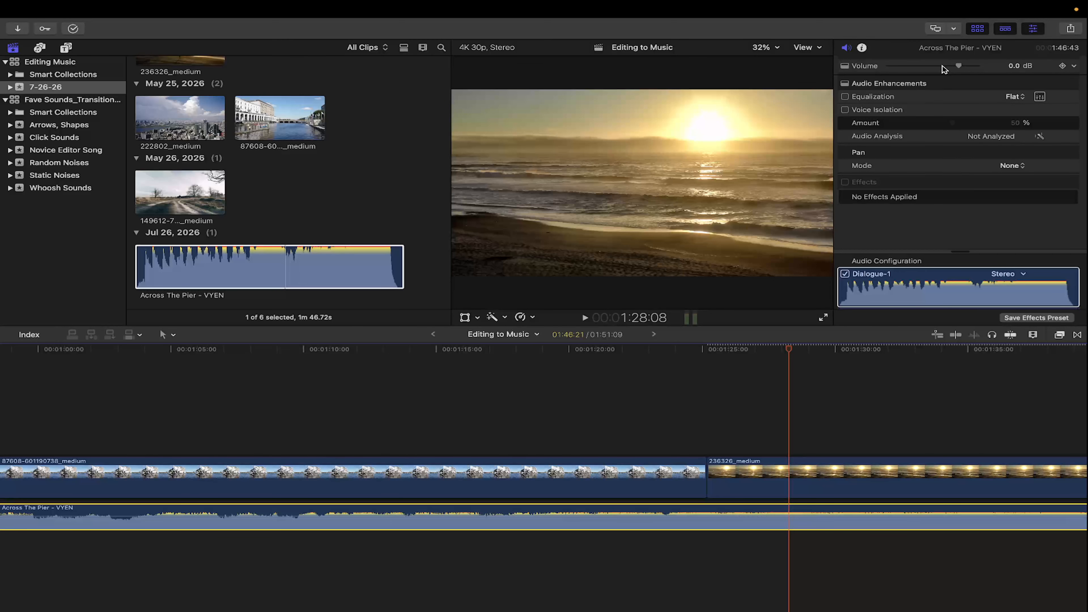
left_click(627, 426)
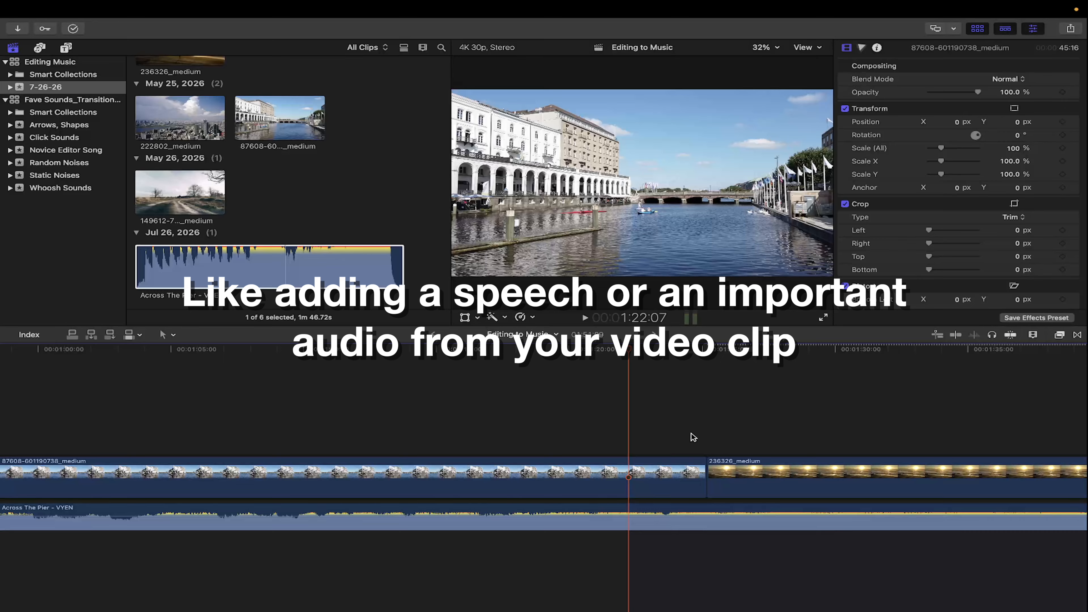
scroll(732, 496, "right", 5)
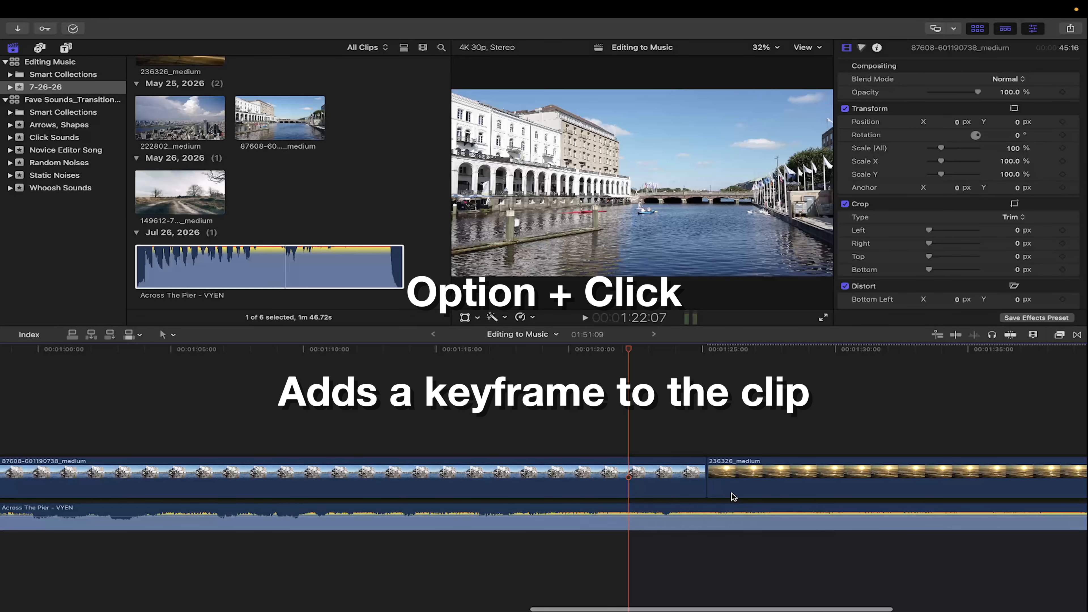
scroll(732, 497, "right", 8)
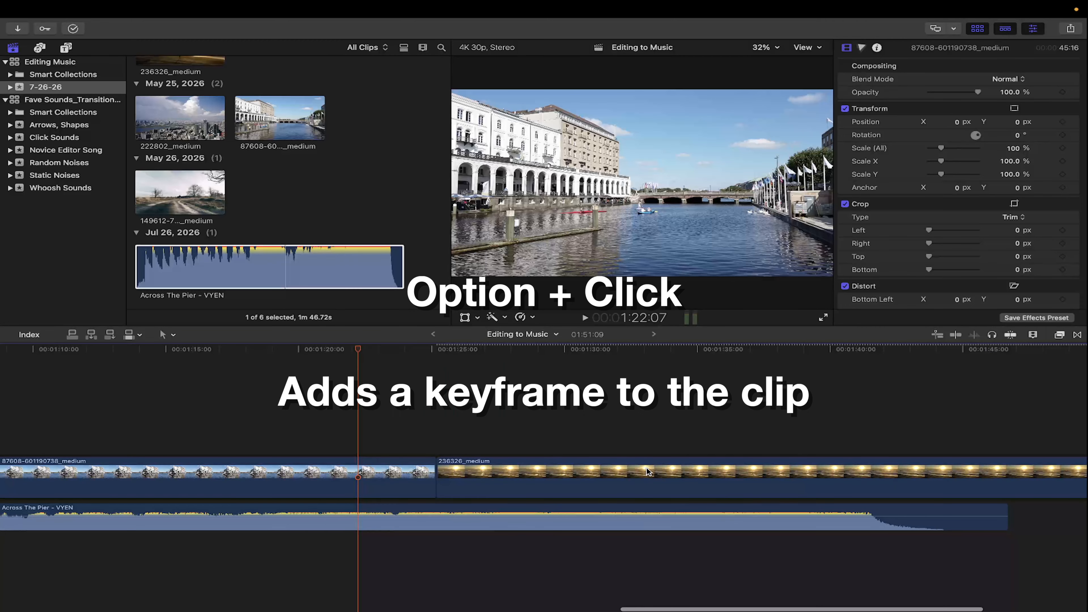
scroll(437, 517, "left", 20)
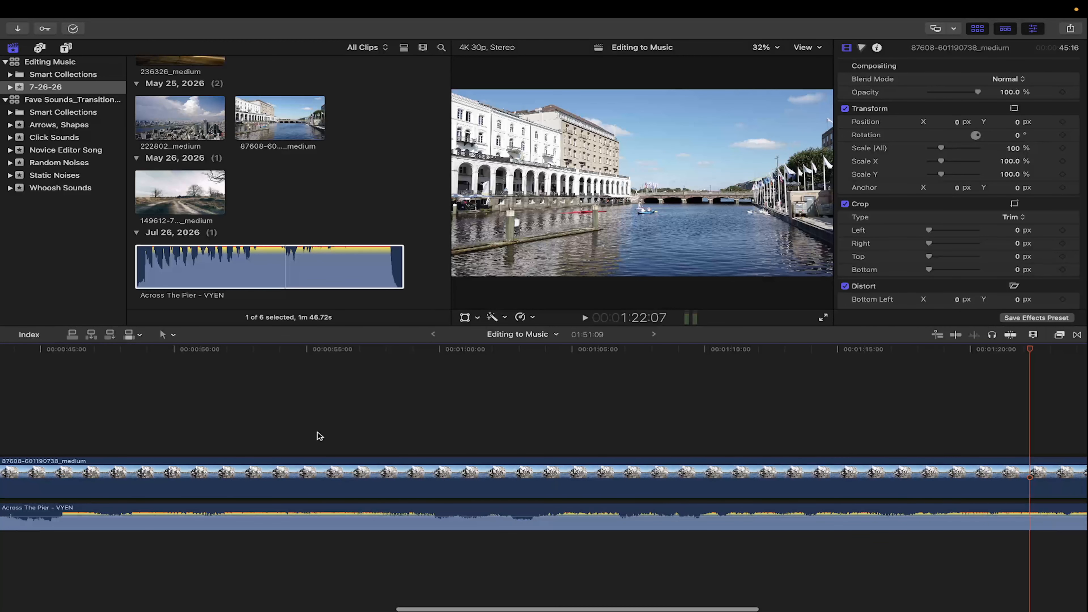
Play the music from about 54 seconds and add four volume keyframes to the clip between about 53 and 58 seconds
left_click(283, 433)
key("space")
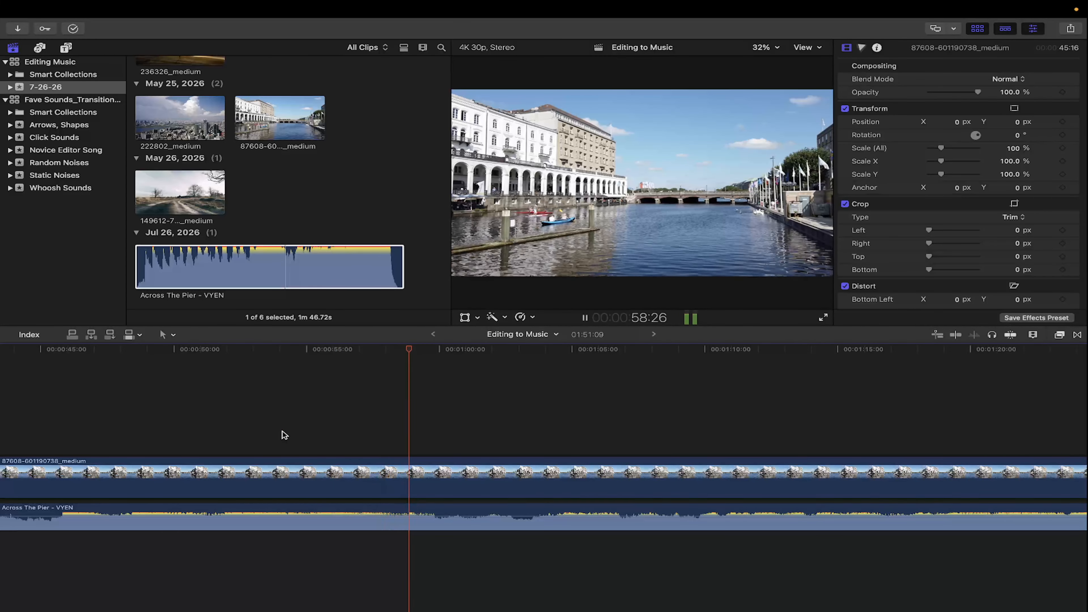
key("space")
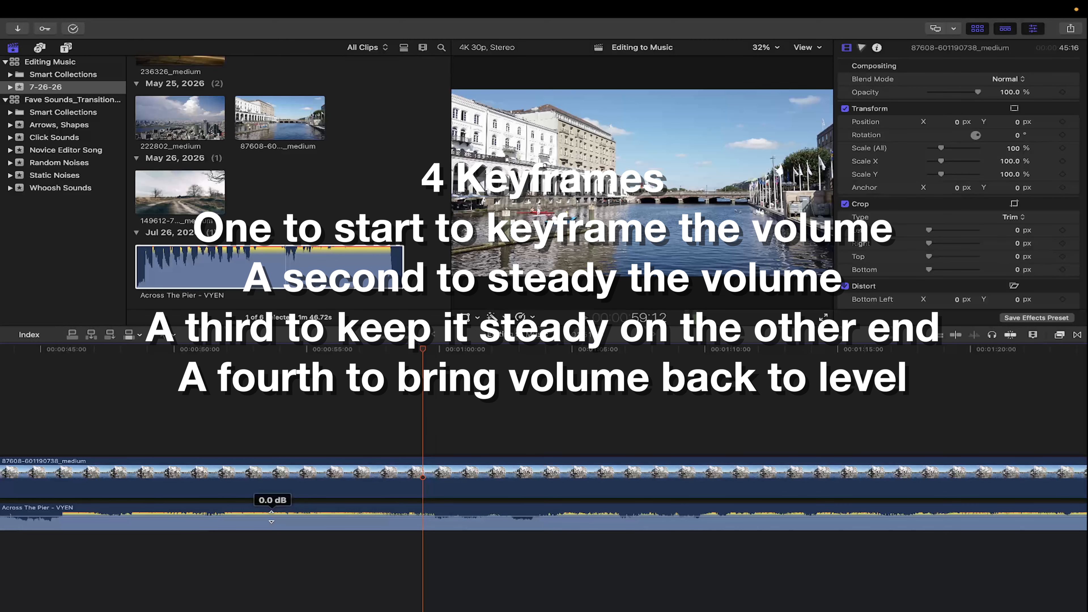
left_click(271, 517, "alt")
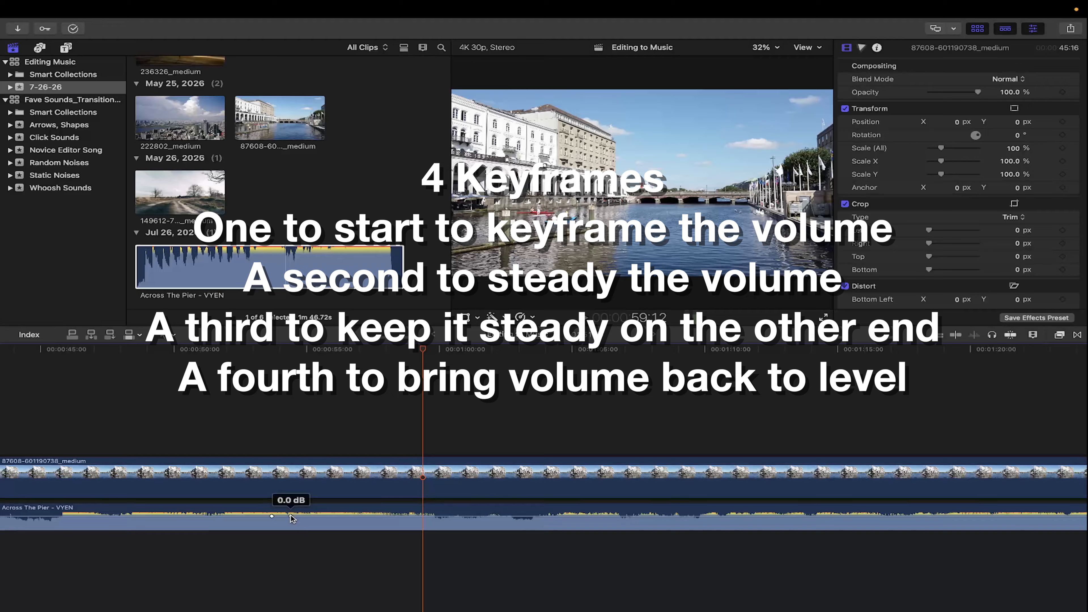
left_click(380, 516, "alt")
left_click(395, 516, "alt")
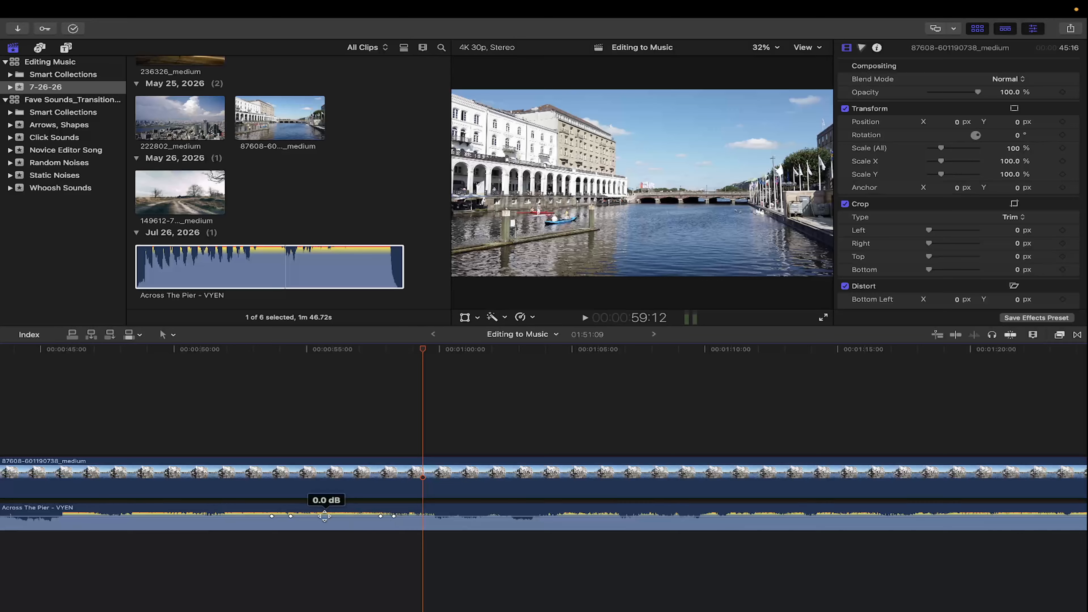
Lower the music volume between the two middle keyframes and play through the dip
left_click_drag(324, 516, 324, 523)
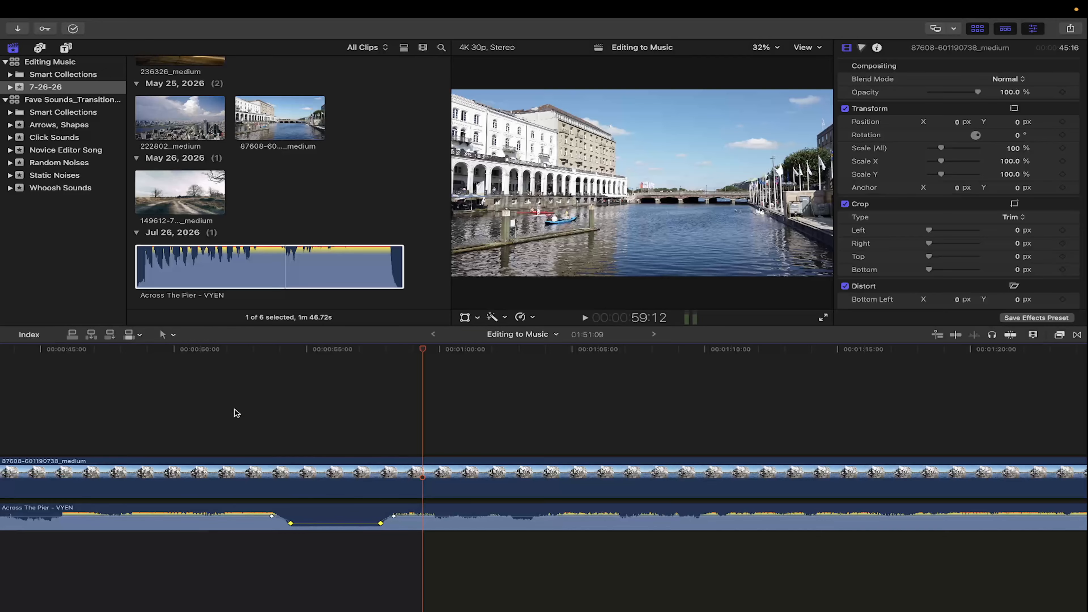
left_click(229, 355)
key("space")
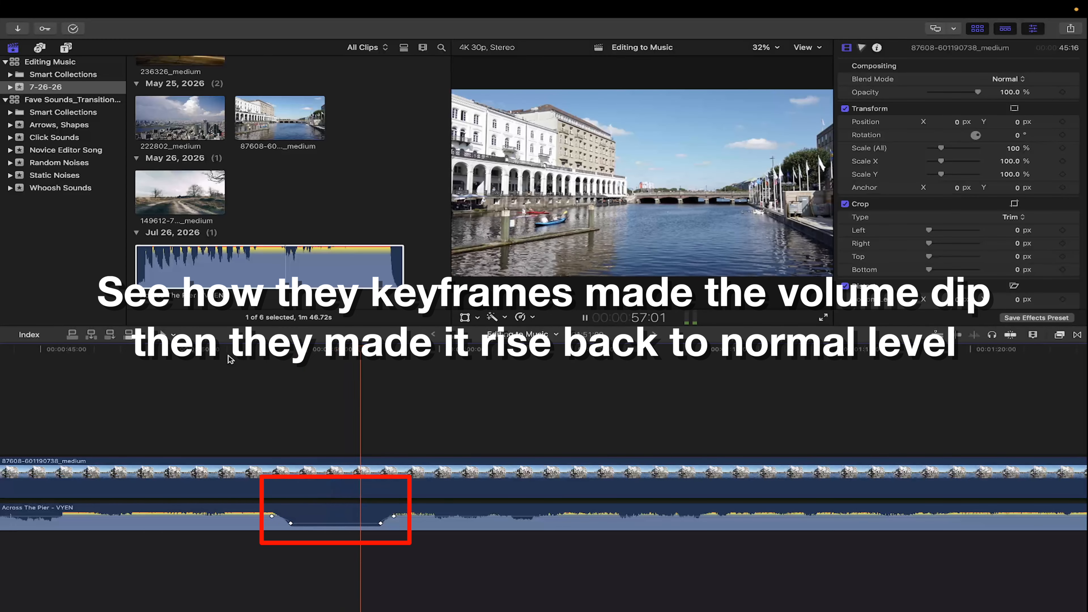
key("space")
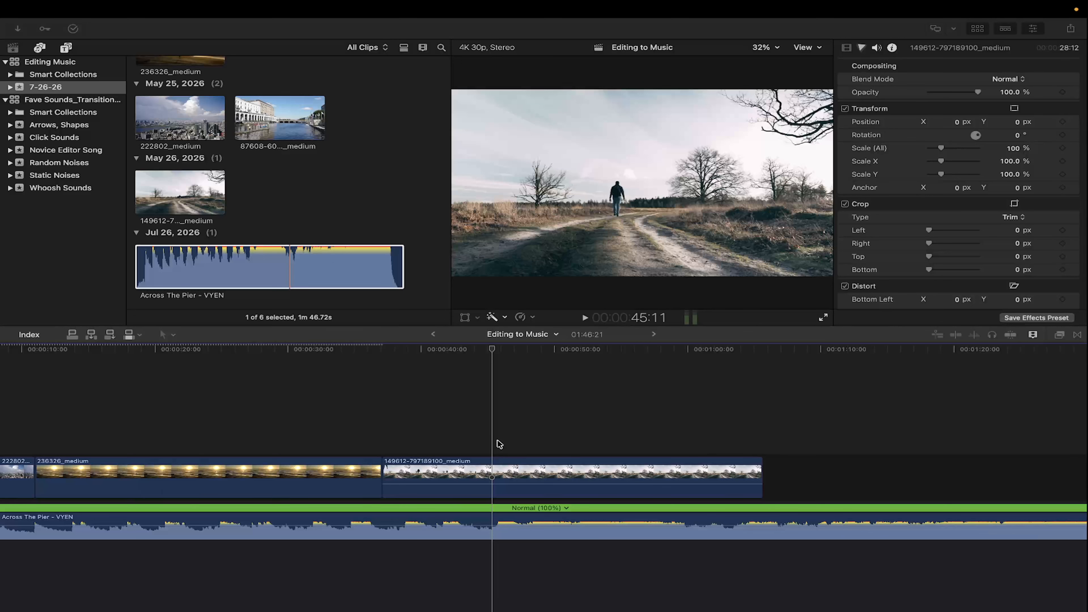
Add a hold segment to the Across The Pier music clip at 45:29, where the beat lands
left_click(463, 445)
left_click(478, 351)
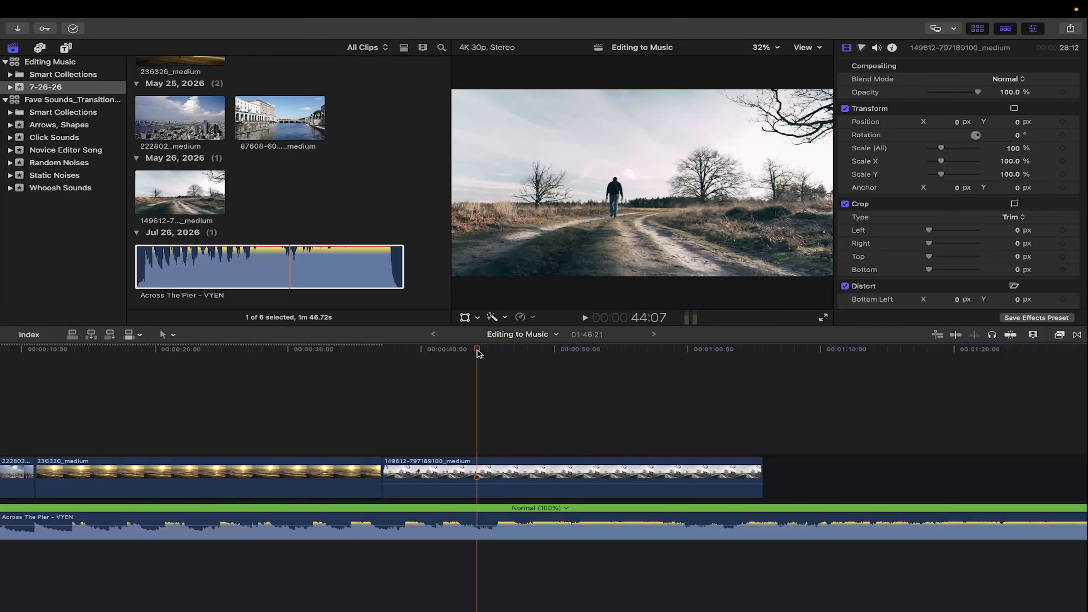
left_click(500, 357)
left_click(503, 536)
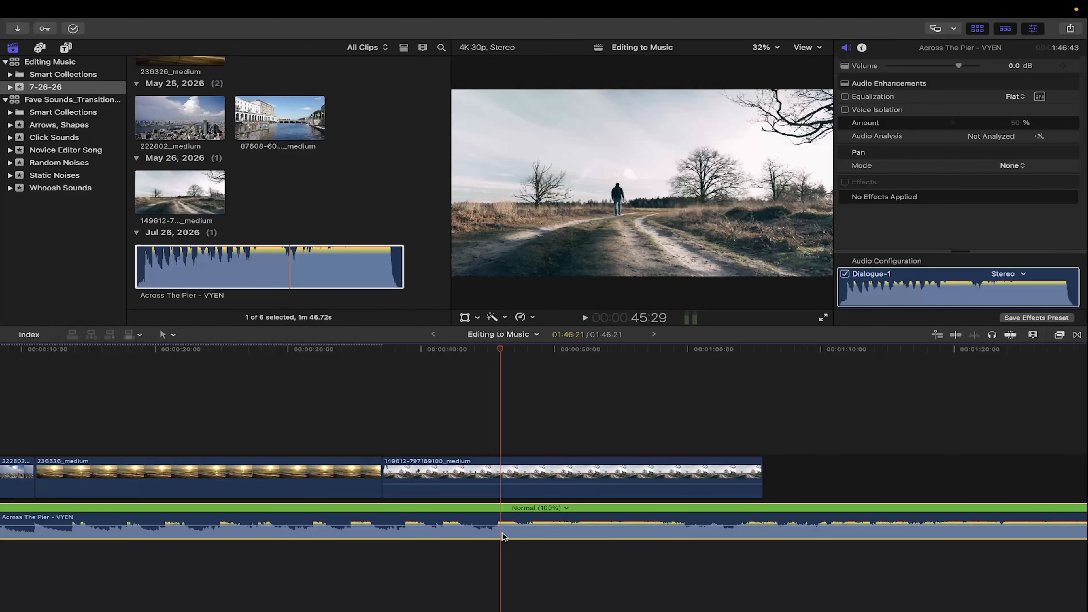
key("shift+h")
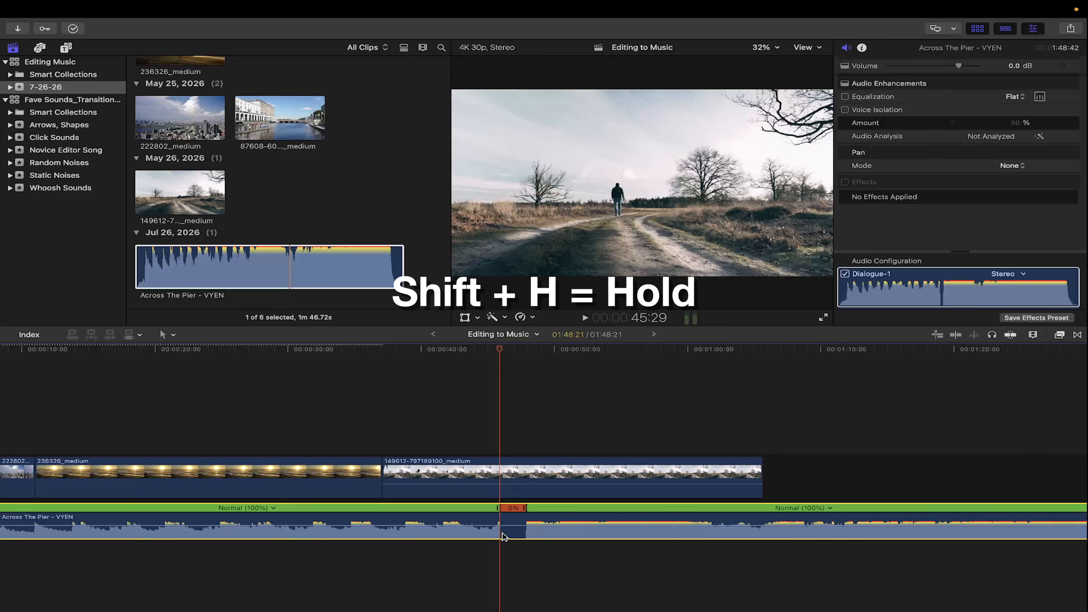
Cut the music at the end of the hold segment and delete the remainder of the song
key("super+equal")
key("super+equal")
key("super+equal")
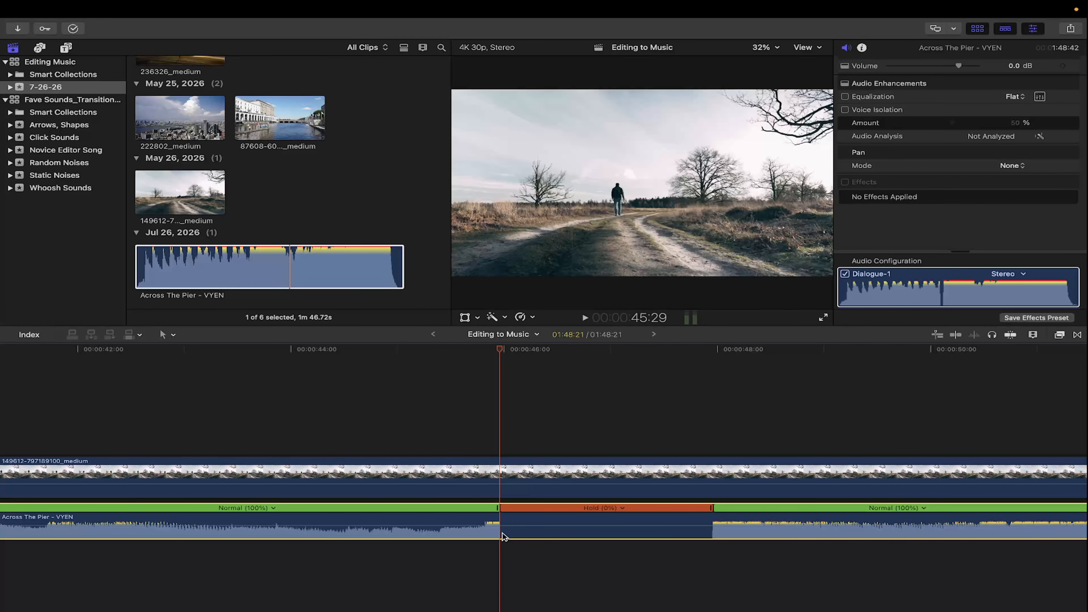
key("super+equal")
key("b")
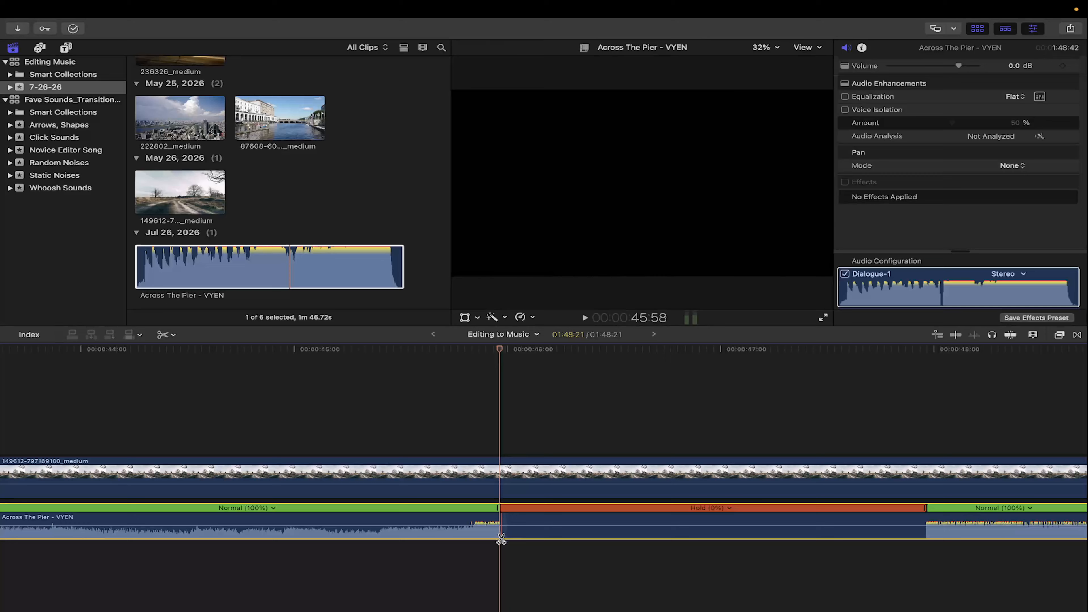
left_click(925, 526)
key("Delete")
key("a")
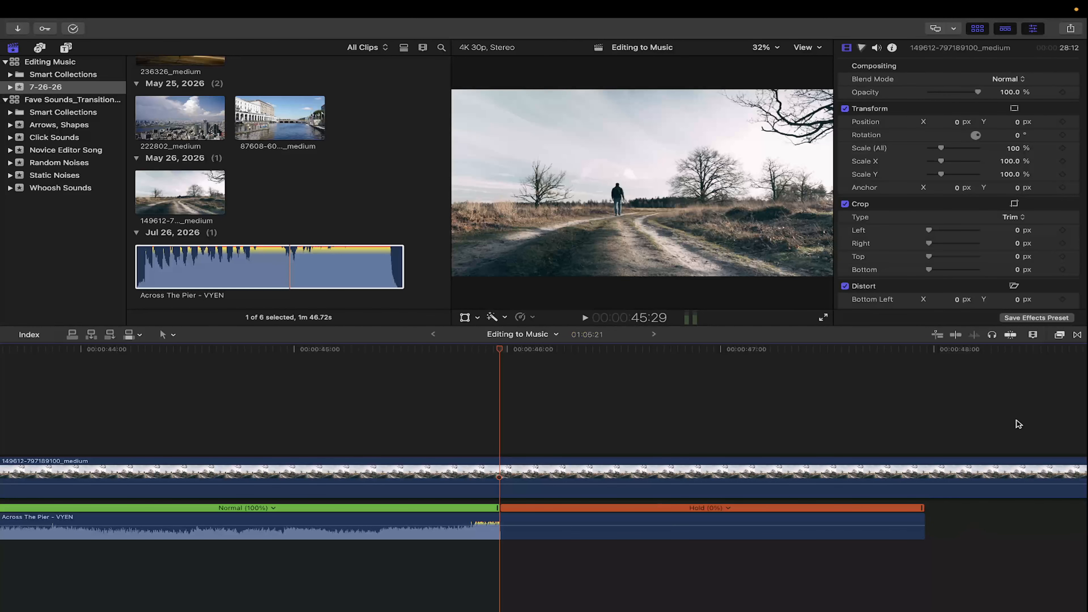
Search the audio effects for "aur" and apply AUReverb2 to the music clip
left_click(1061, 335)
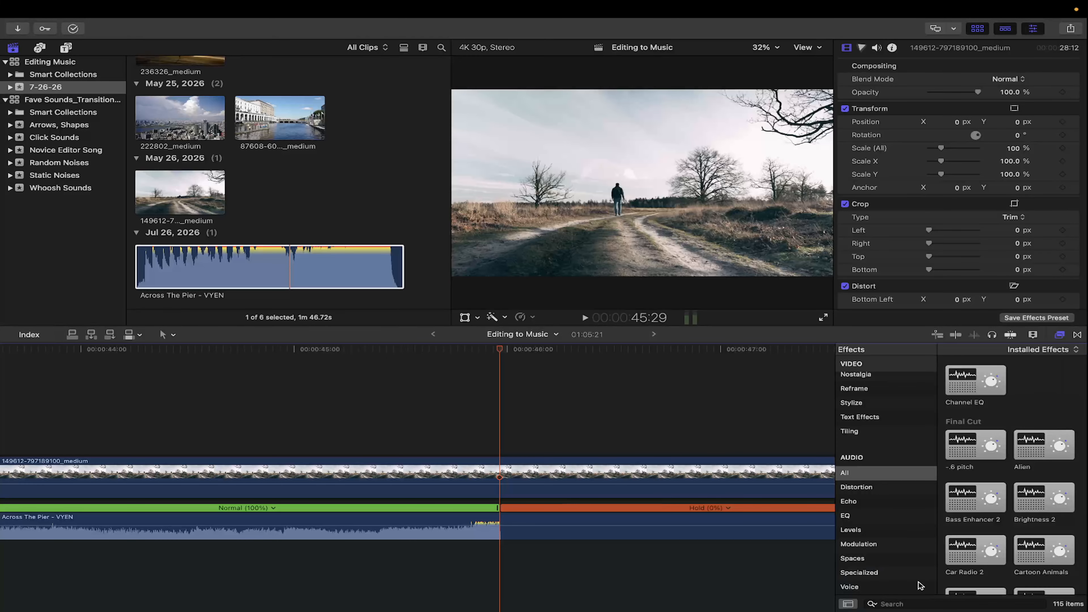
left_click(908, 603)
type("aur")
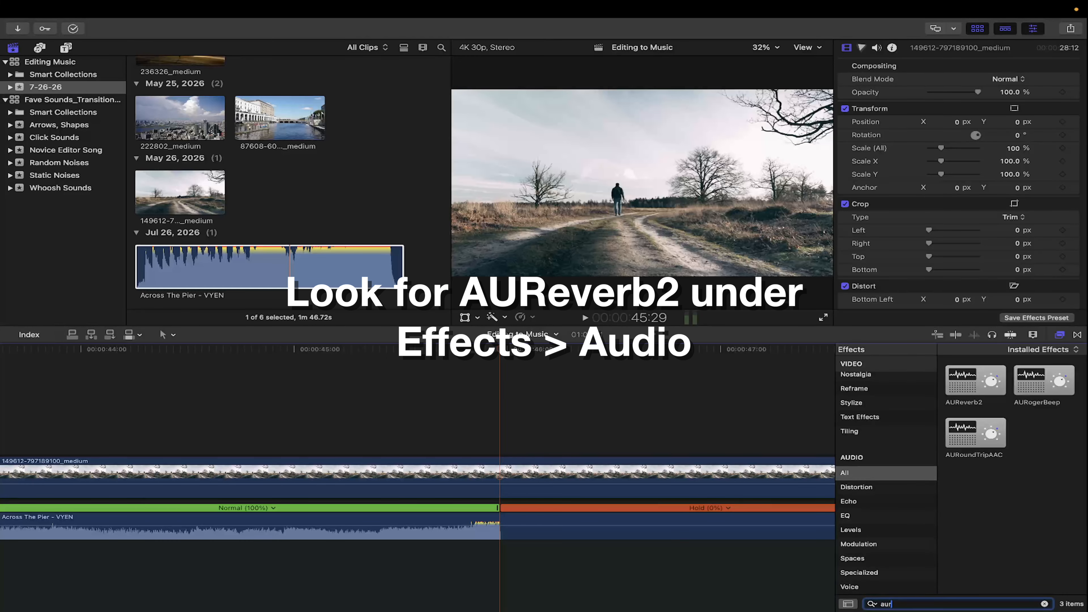
left_click_drag(972, 375, 553, 525)
scroll(557, 459, "right", 3)
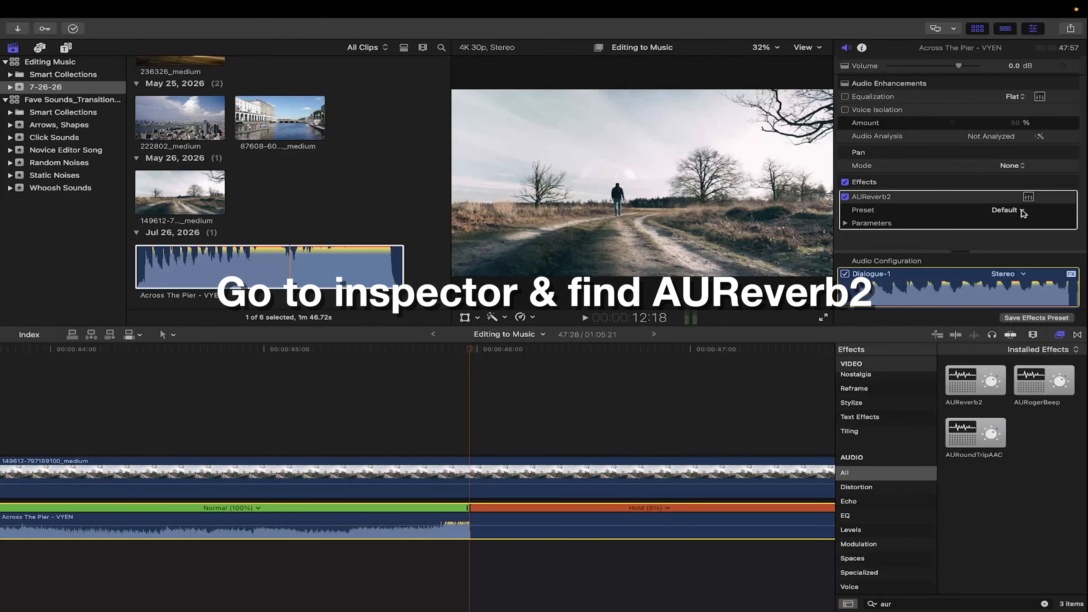
Set the AUReverb2 preset to Cathedral and its Dry/Wet Mix to 0
left_click(846, 223)
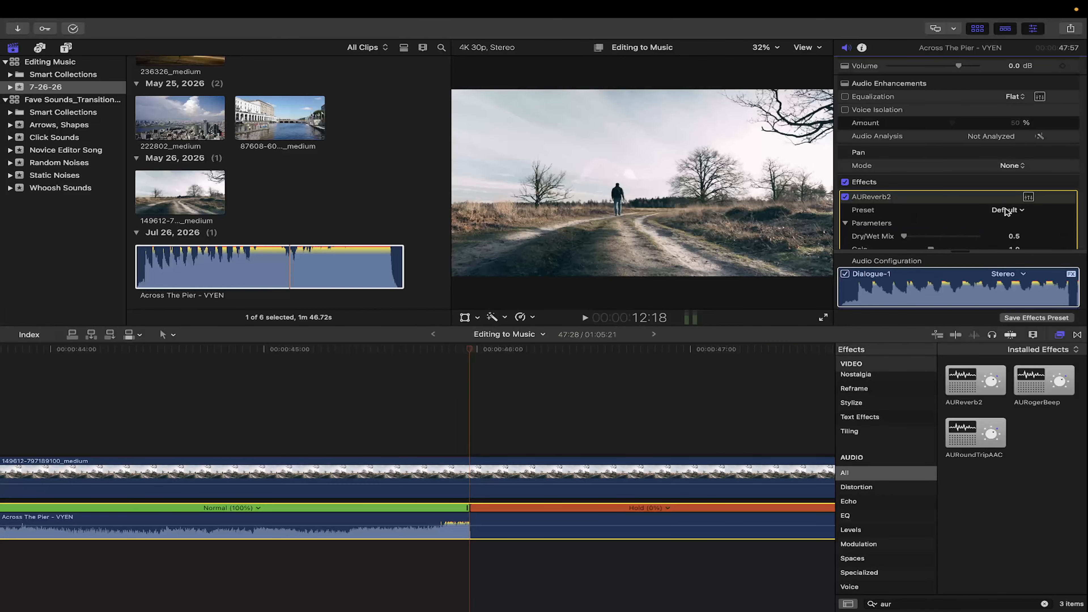
left_click(1009, 212)
left_click(1001, 245)
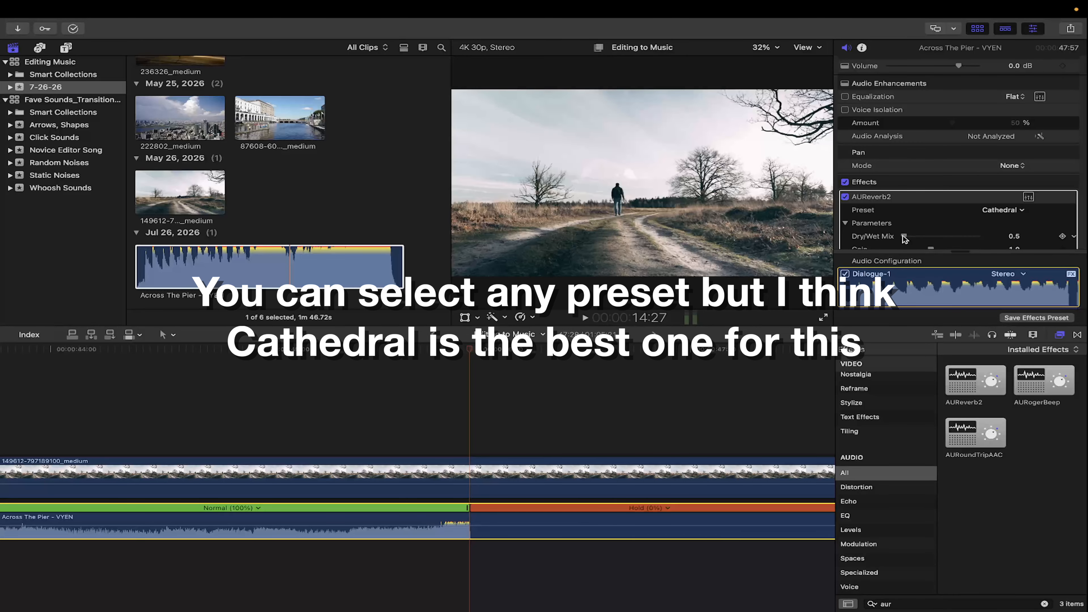
left_click_drag(903, 236, 896, 236)
Play the end of the music and add a Dry/Wet Mix keyframe of 0 at 45:25, shortly before the hold
left_click(480, 413)
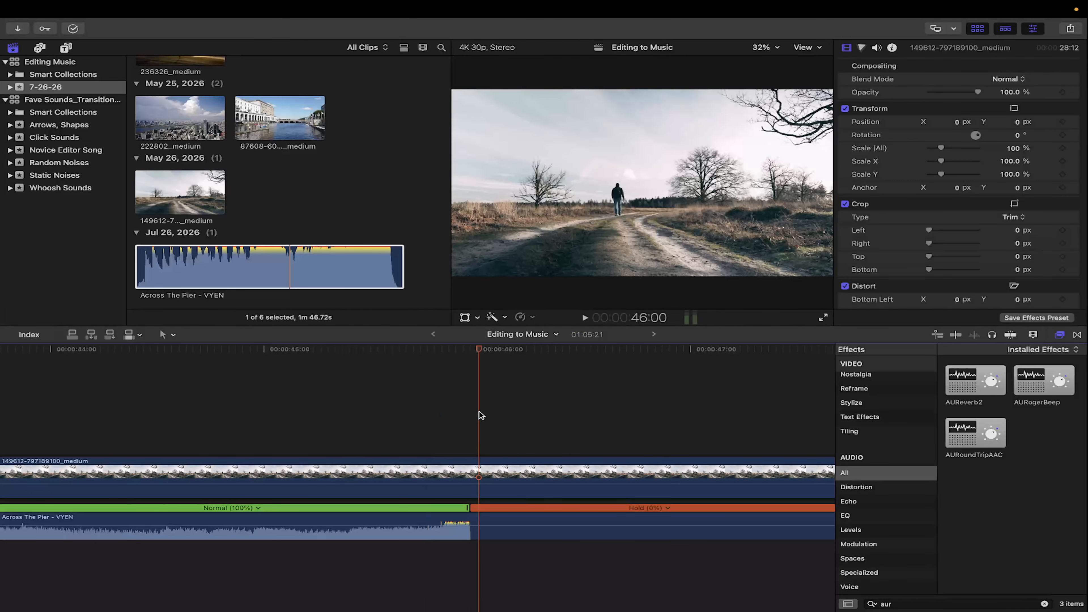
left_click(456, 420)
left_click(454, 532)
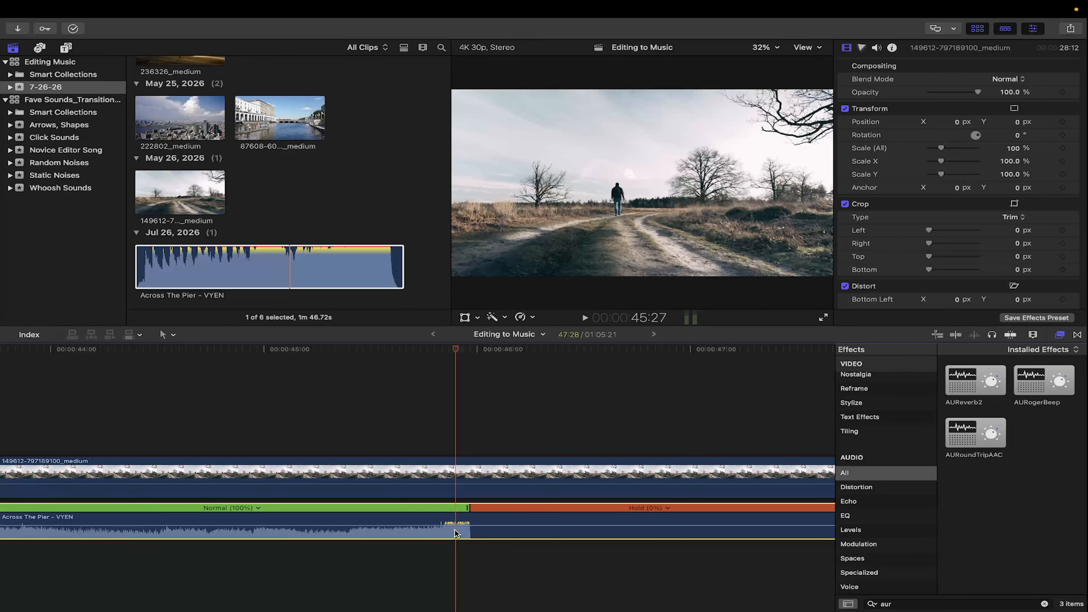
left_click(430, 442)
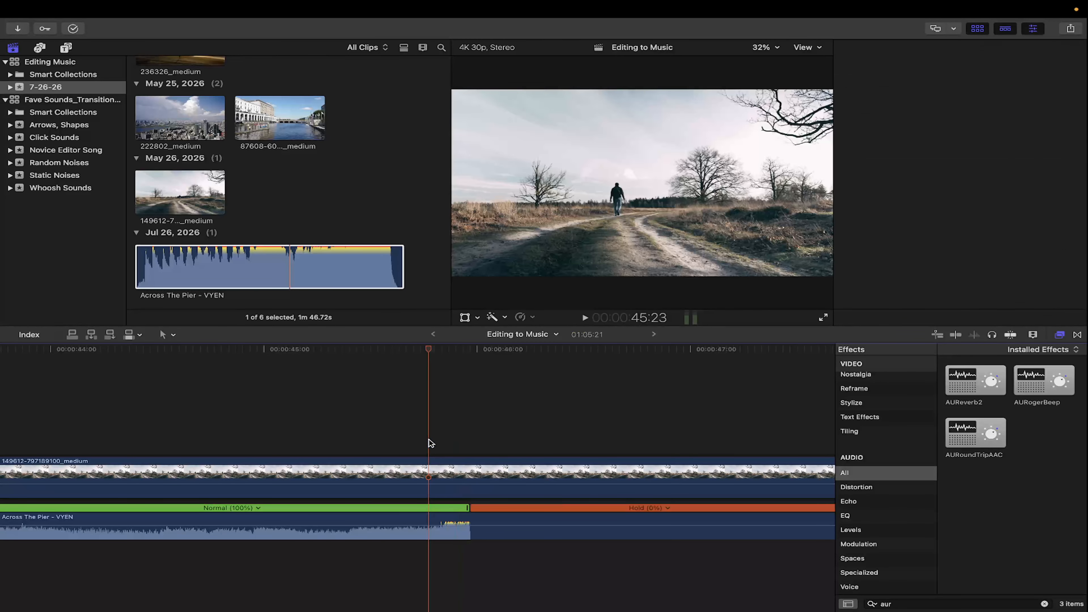
key("space")
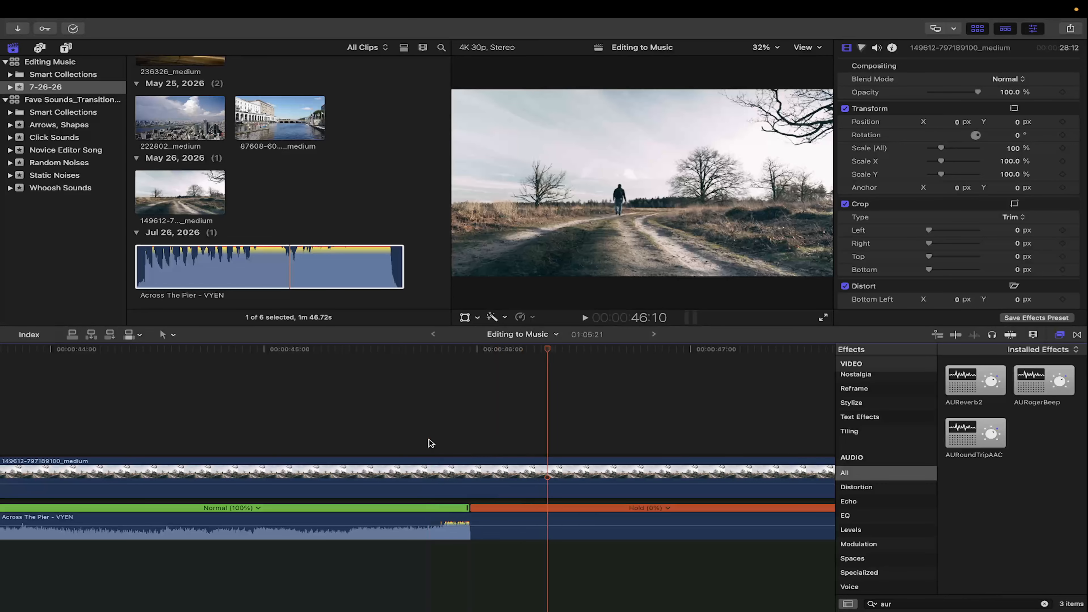
left_click(450, 435)
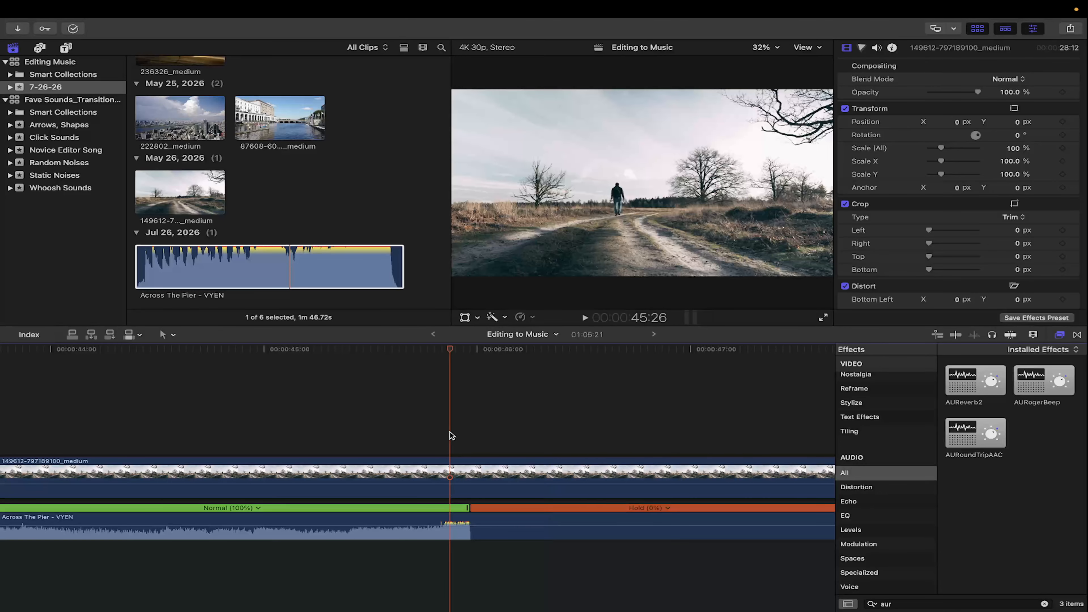
left_click(448, 533)
scroll(1014, 240, "down", 3)
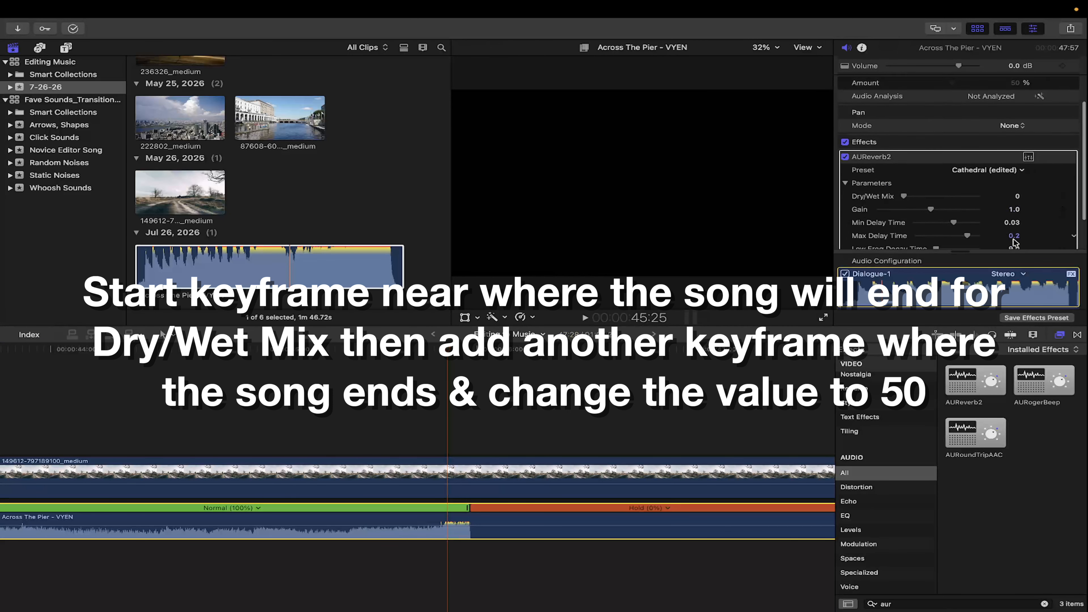
left_click(1063, 192)
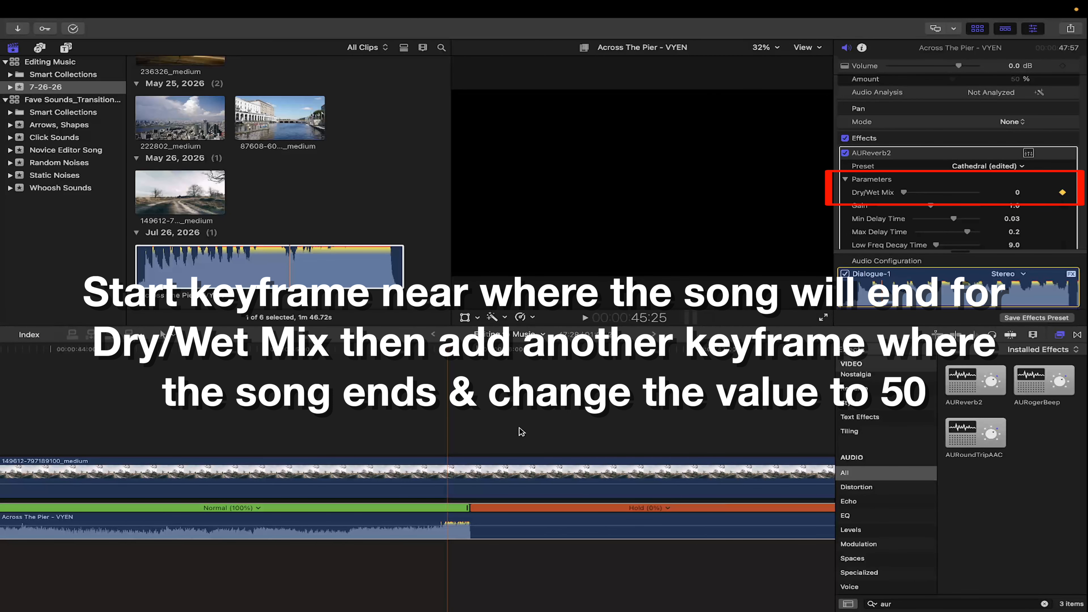
Keyframe the Dry/Wet Mix at 50 where the hold starts, at 45:29, and play the reverb ending
left_click(465, 427)
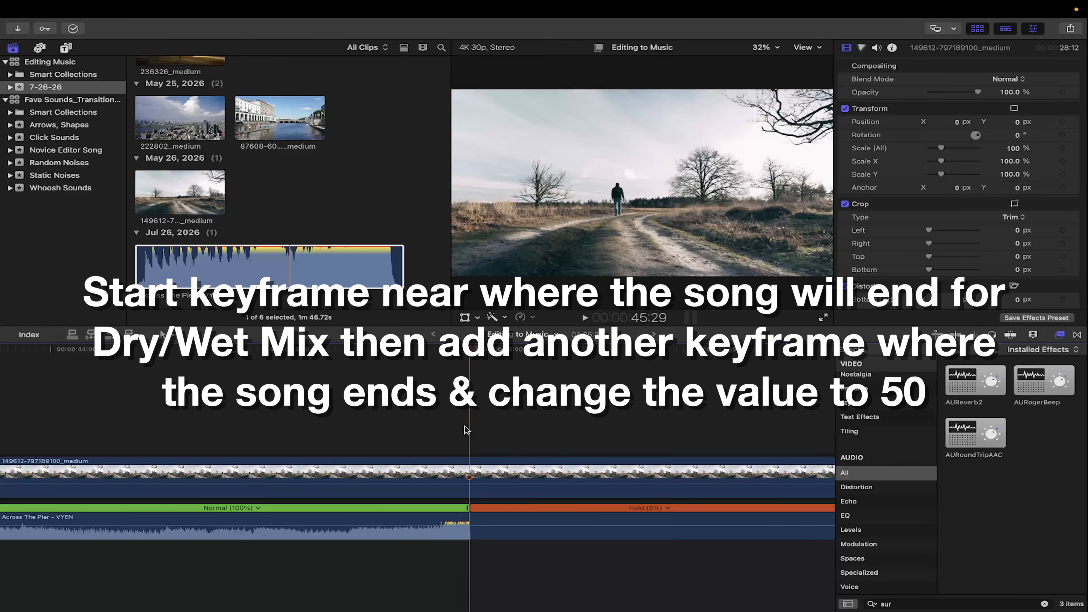
left_click(540, 521)
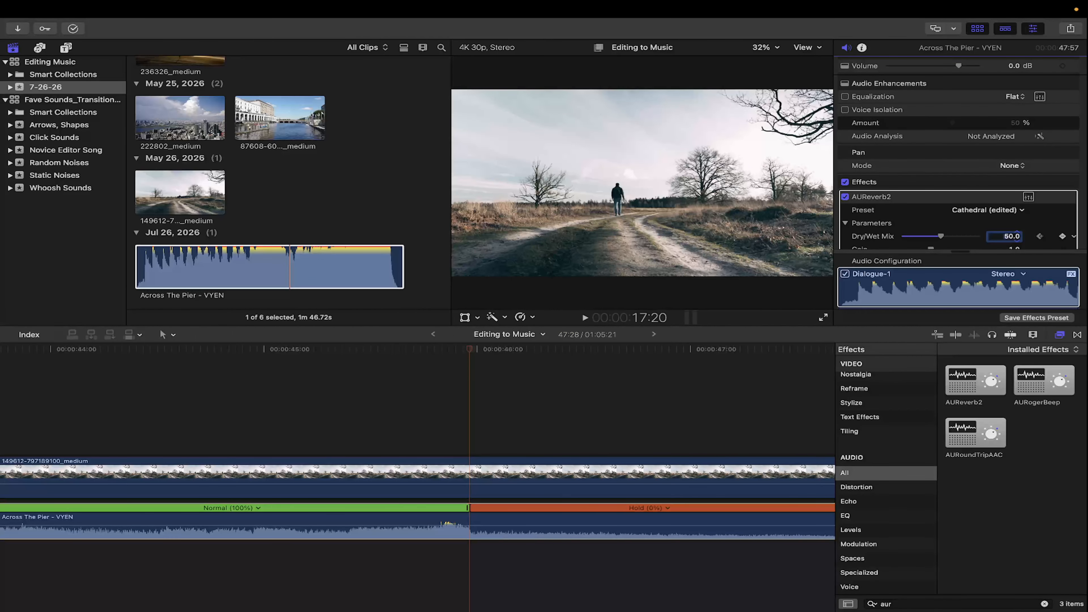
key("Return")
left_click(339, 427)
key("space")
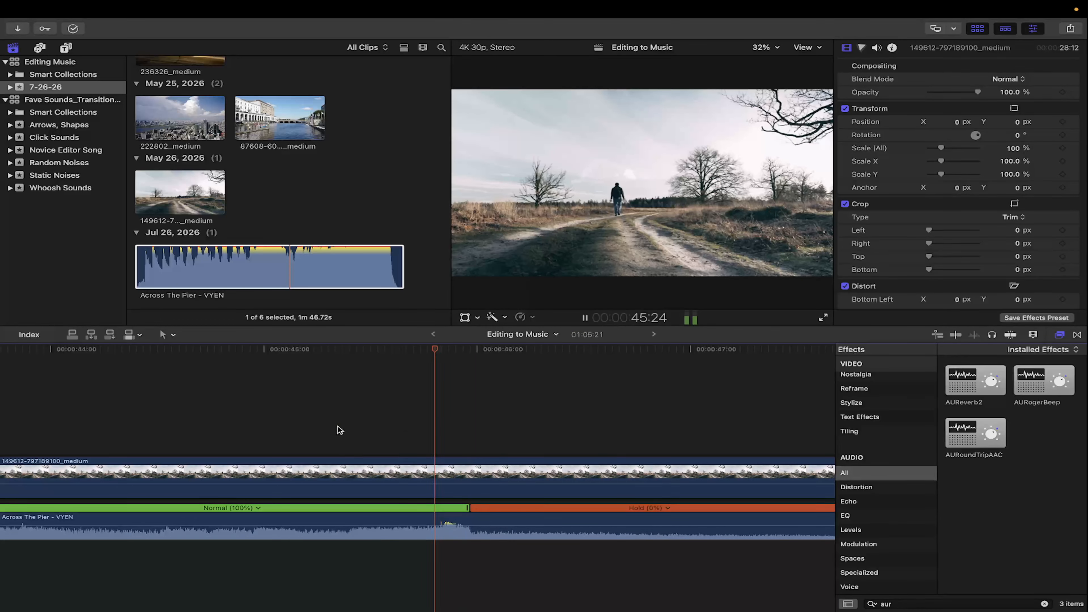
Fade out the end of the held music over 01:08.75 and play the ending
scroll(339, 426, "right", 2)
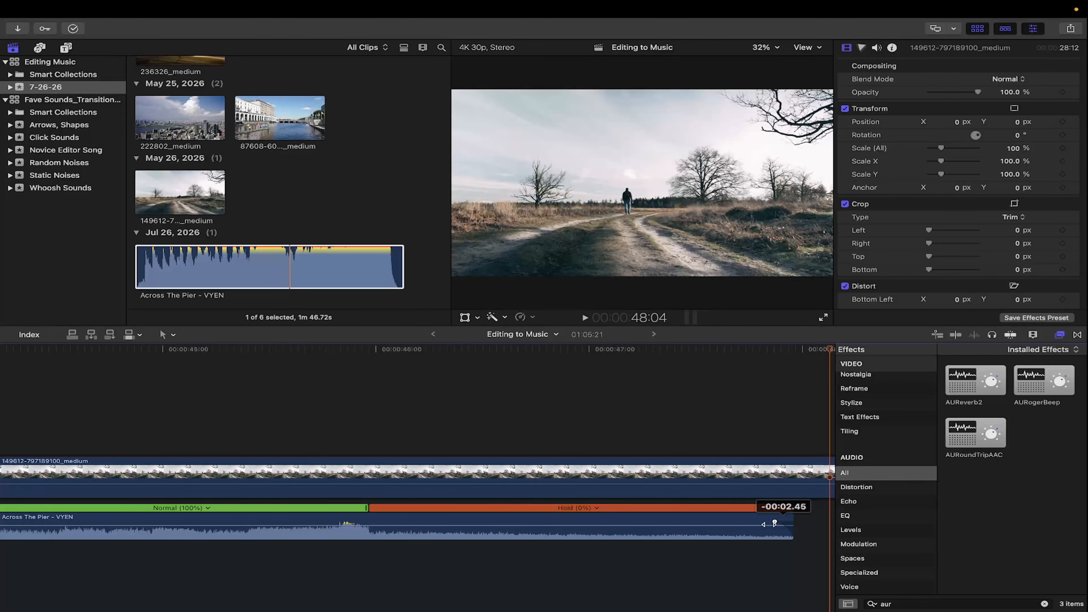
left_click_drag(775, 523, 516, 521)
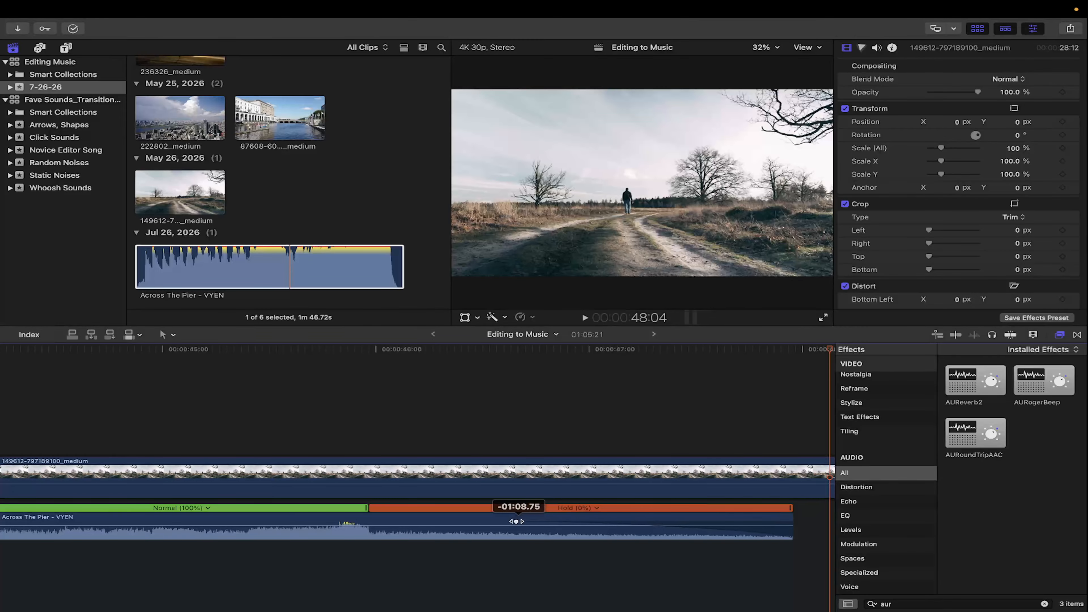
left_click(241, 440)
key("space")
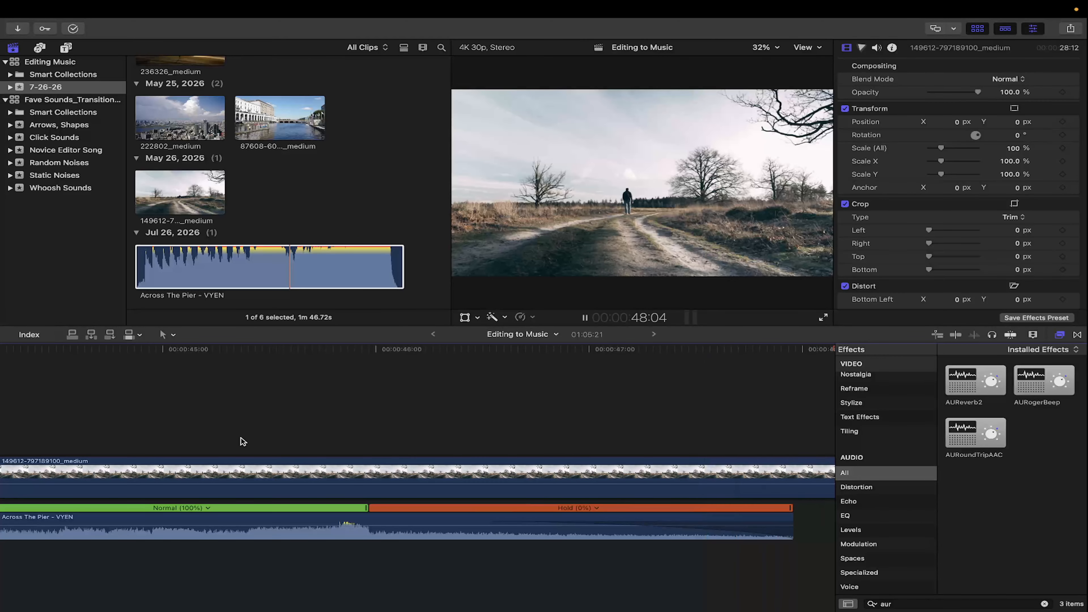
key("space")
Cut out the music between about 26 and 30 seconds and move the following segment back to meet the cut
scroll(187, 393, "left", 5)
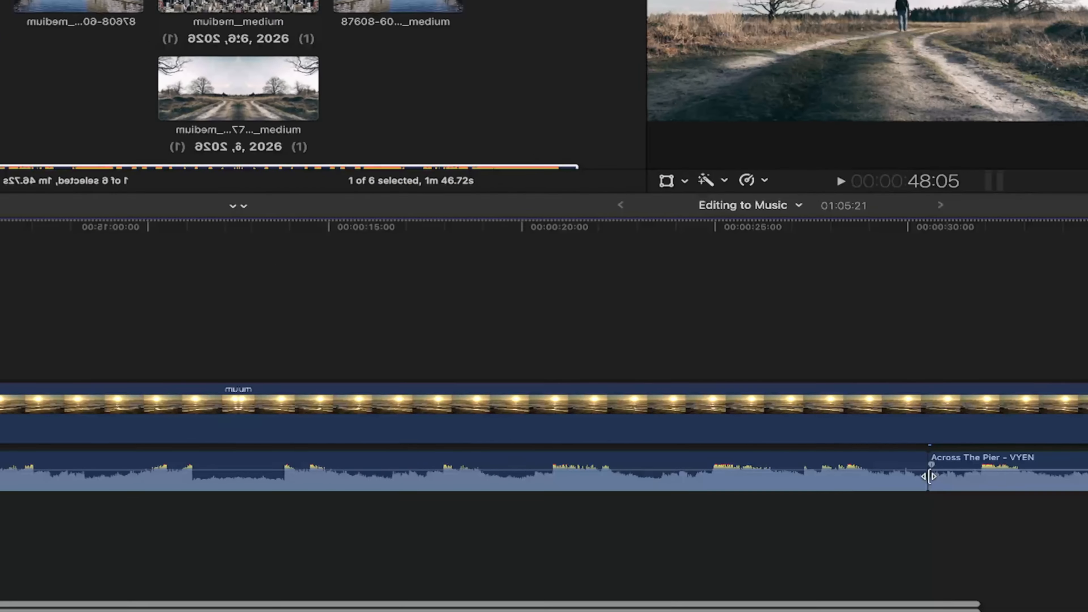
key("b")
left_click(514, 476)
key("a")
left_click(556, 481)
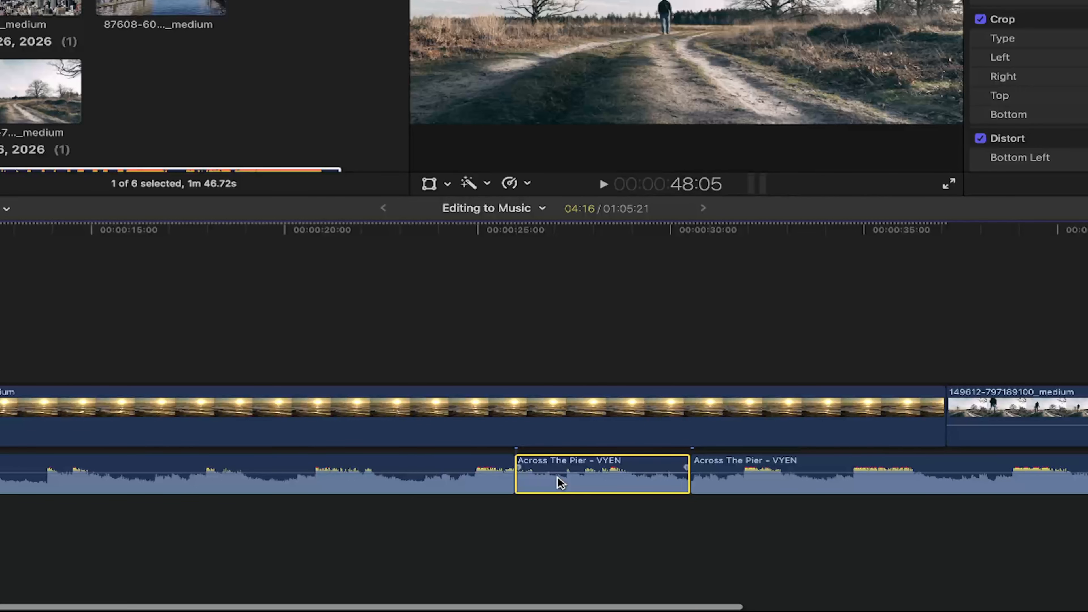
key("BackSpace")
left_click_drag(724, 482, 546, 485)
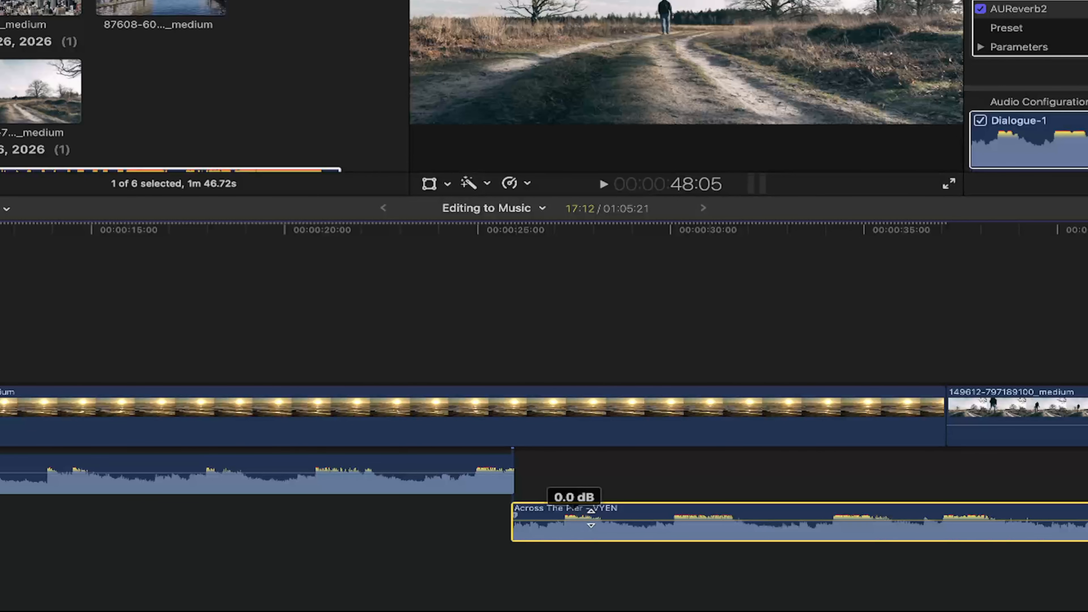
left_click_drag(591, 518, 595, 472)
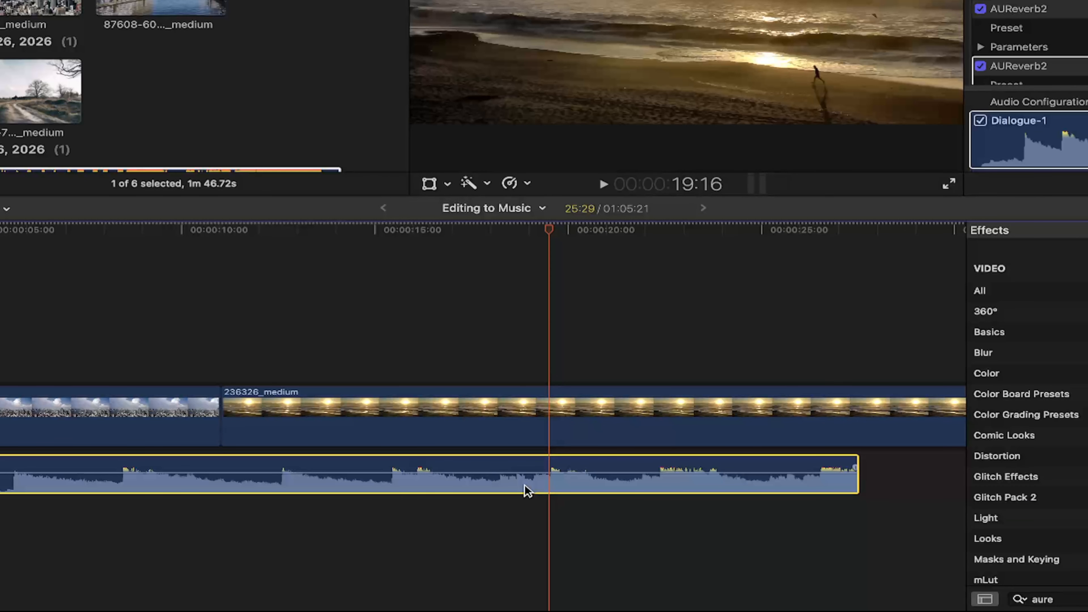
Add a hold segment to the earlier music clip at 19:16 and prepare to cut it at the hold's end
key("shift+h")
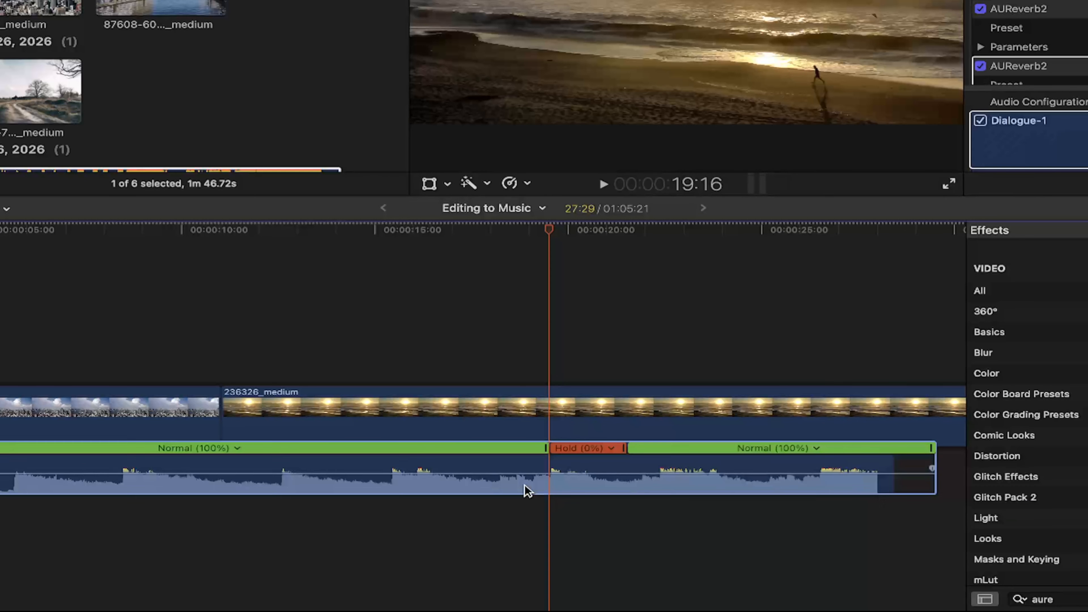
left_click(528, 491)
key("b")
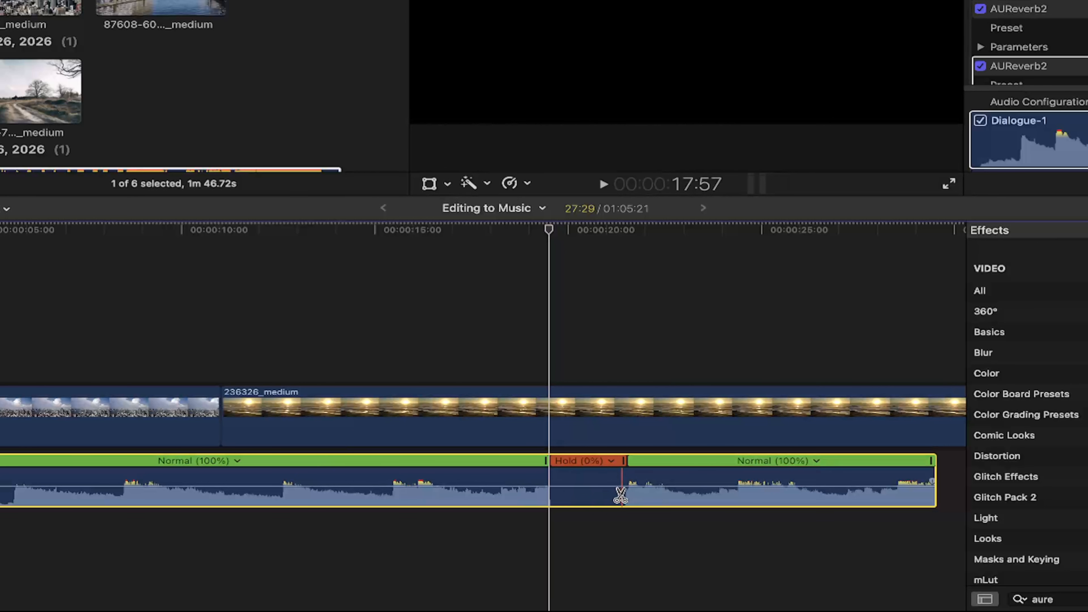